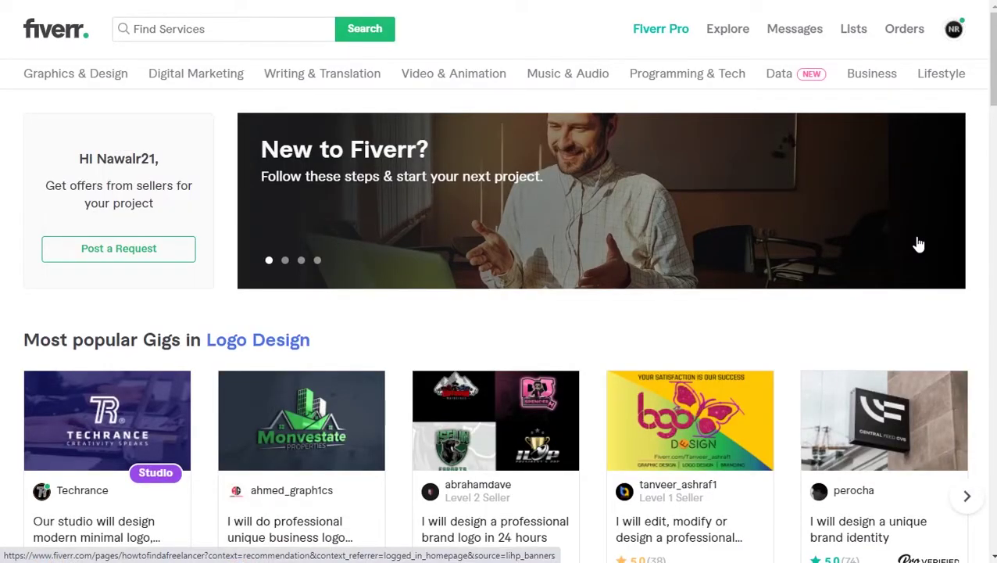
Browse the Illustration services under Graphics & Design and open the simple flat vector illustration gig from its seller's profile.
{"action": "mouse_move", "coordinate": [78, 73]}
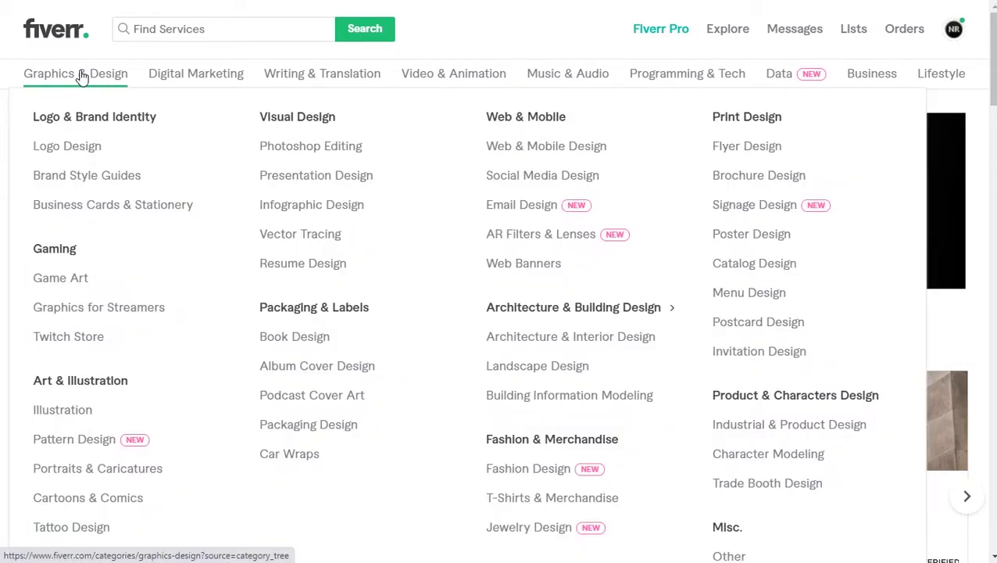
{"action": "left_click", "coordinate": [58, 410]}
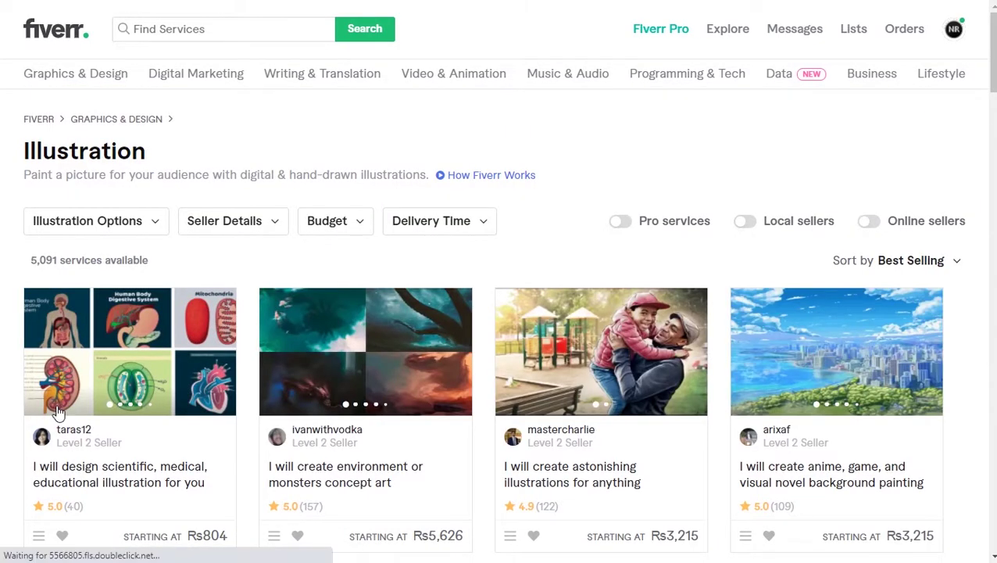
{"action": "scroll", "coordinate": [58, 410], "scroll_direction": "down", "scroll_amount": 2}
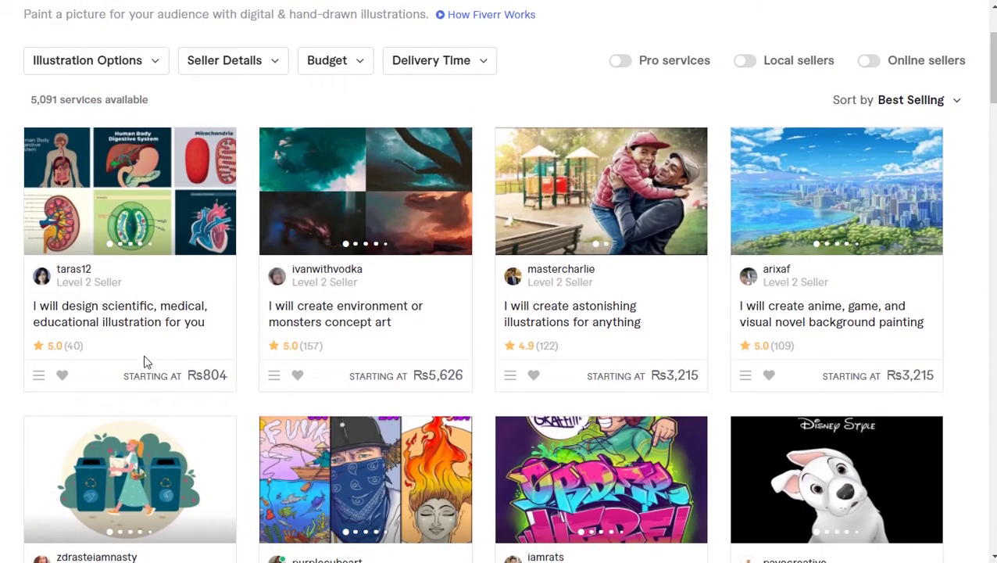
{"action": "scroll", "coordinate": [272, 447], "scroll_direction": "down", "scroll_amount": 3}
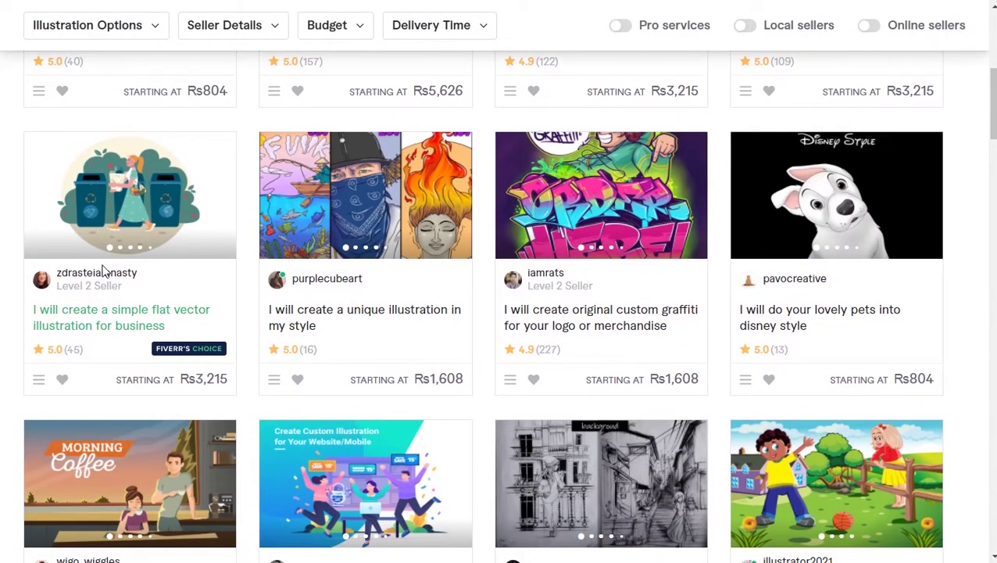
{"action": "left_click", "coordinate": [105, 276]}
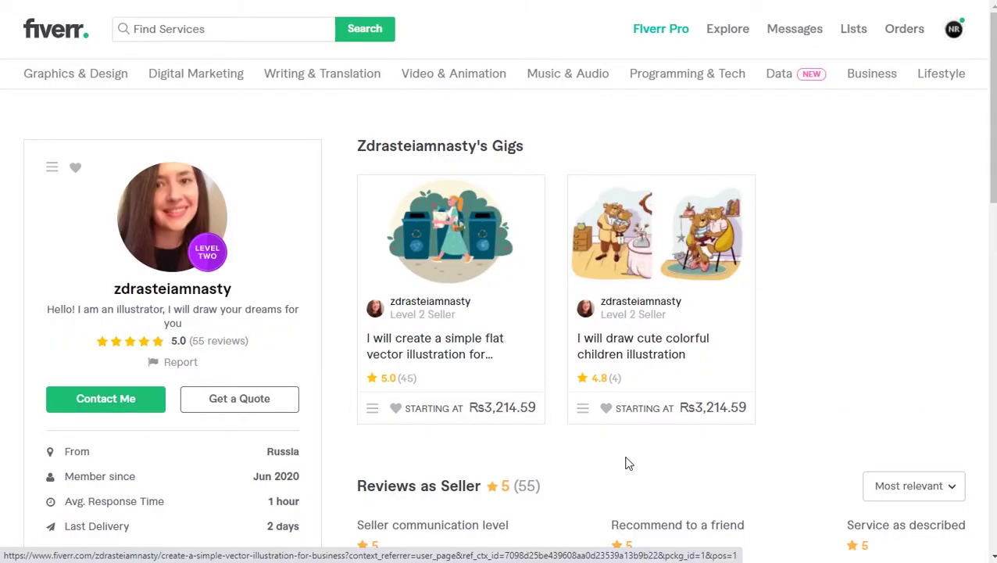
{"action": "left_click", "coordinate": [481, 325]}
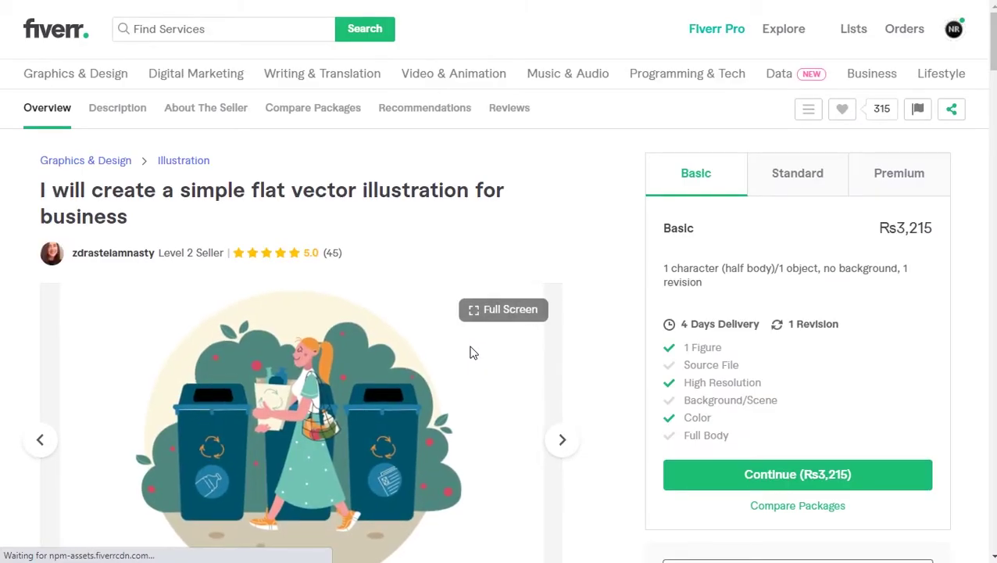
Read through the example gig's images, description, metadata and seller information.
{"action": "scroll", "coordinate": [470, 352], "scroll_direction": "down", "scroll_amount": 7}
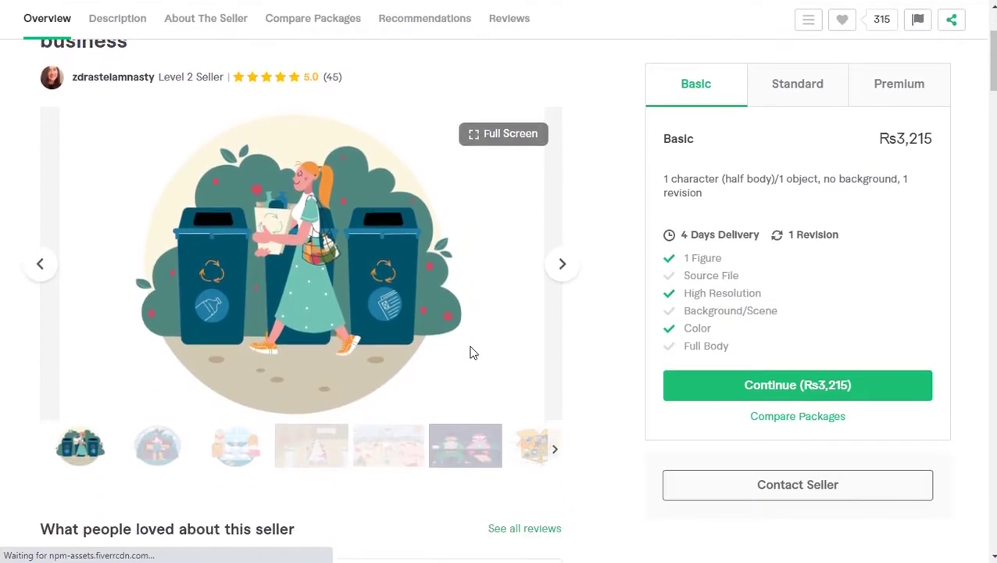
{"action": "scroll", "coordinate": [470, 352], "scroll_direction": "down", "scroll_amount": 2}
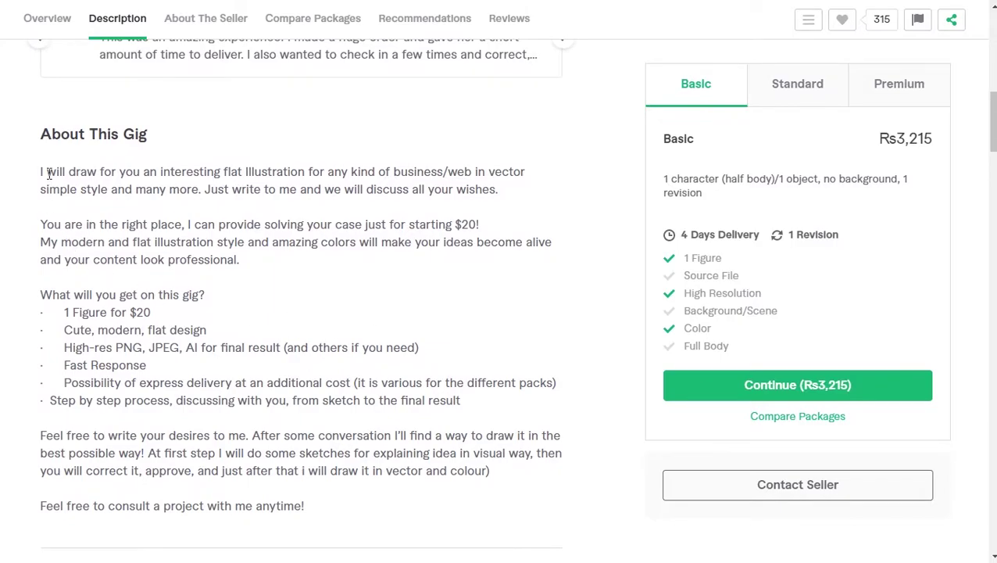
{"action": "scroll", "coordinate": [48, 173], "scroll_direction": "down", "scroll_amount": 2}
{"action": "scroll", "coordinate": [49, 174], "scroll_direction": "down", "scroll_amount": 3}
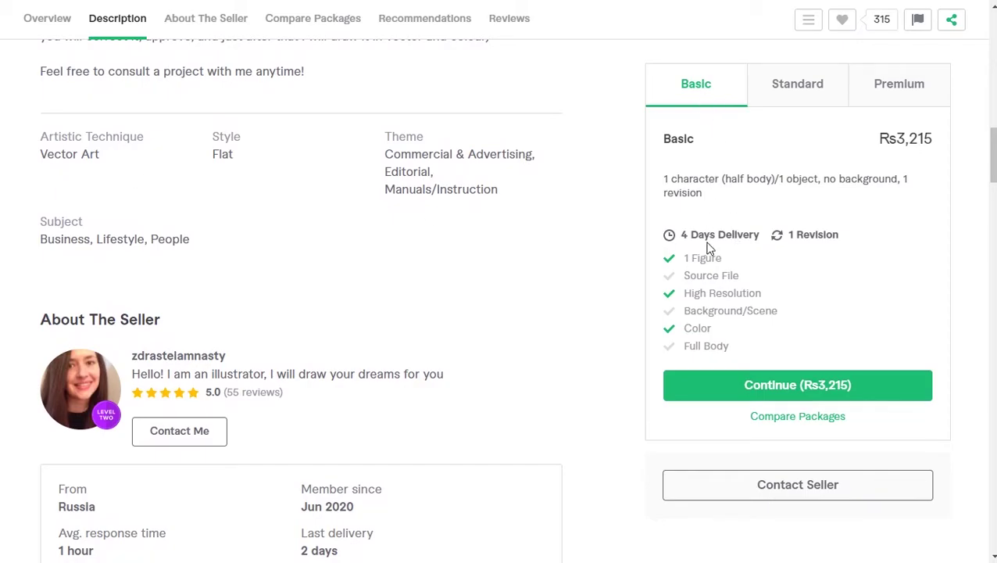
Compare the example gig's Basic, Standard and Premium packages, including the package comparison table.
{"action": "left_click", "coordinate": [803, 110]}
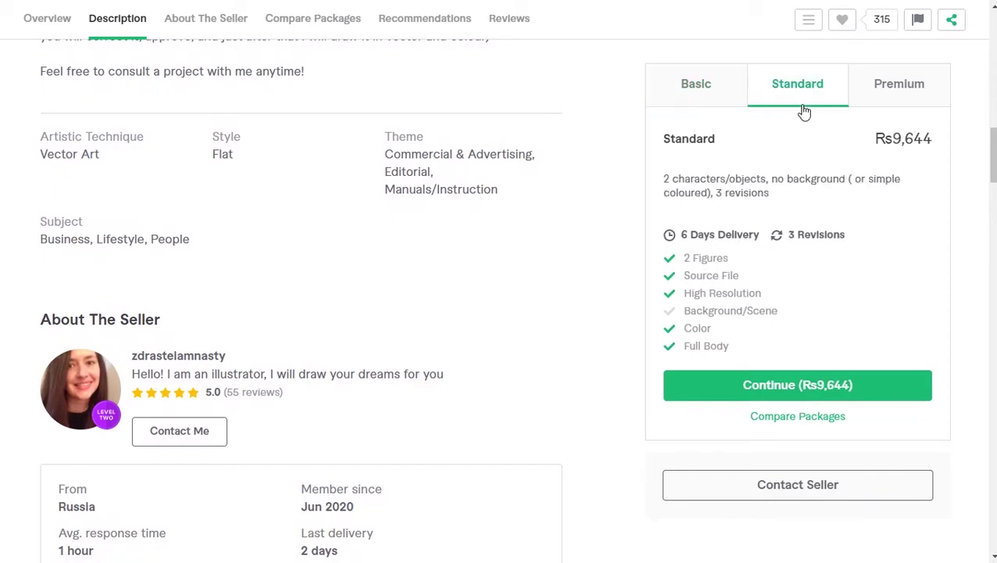
{"action": "left_click", "coordinate": [867, 104]}
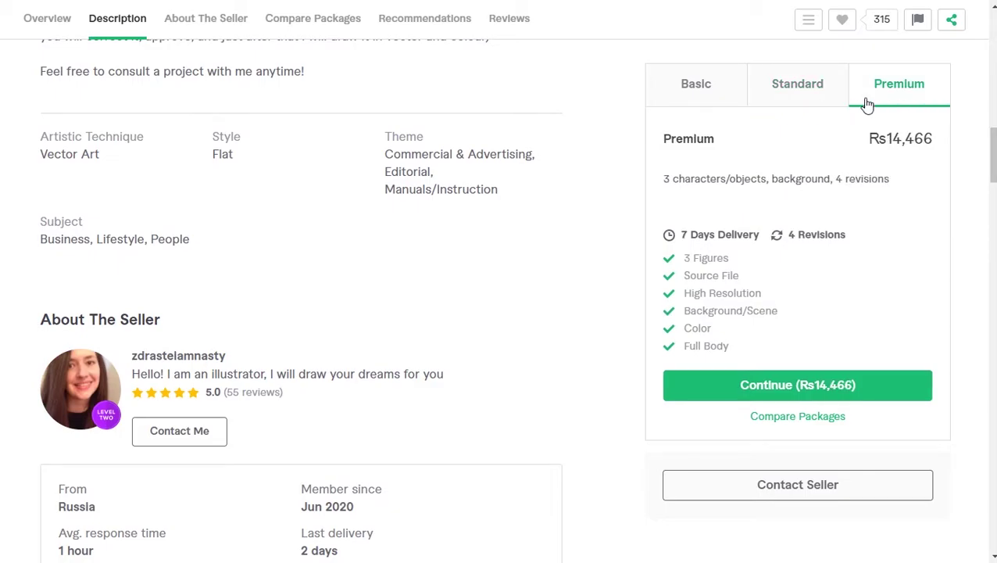
{"action": "left_click", "coordinate": [718, 97]}
{"action": "scroll", "coordinate": [449, 227], "scroll_direction": "down", "scroll_amount": 8}
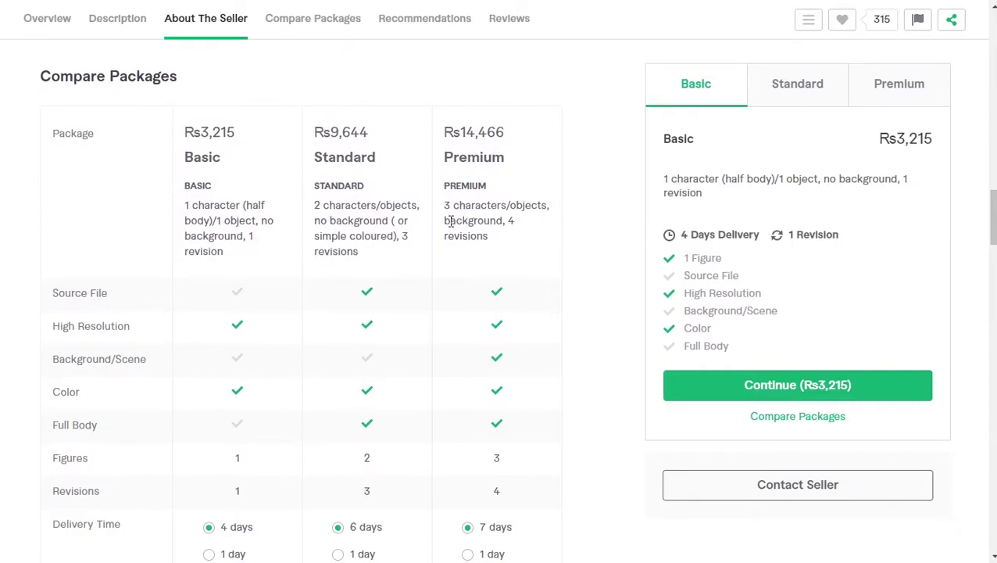
{"action": "scroll", "coordinate": [450, 222], "scroll_direction": "down", "scroll_amount": 7}
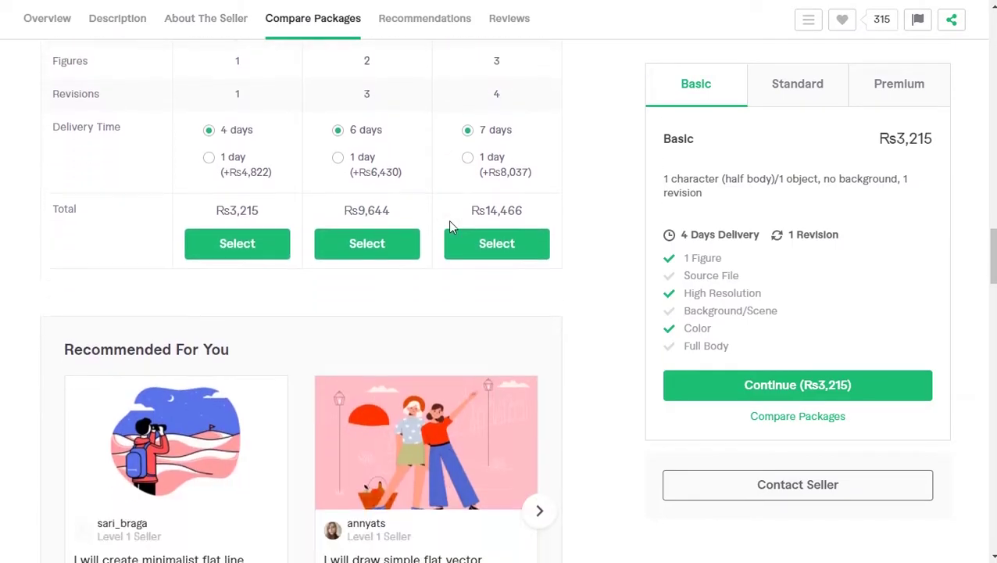
{"action": "scroll", "coordinate": [449, 226], "scroll_direction": "up", "scroll_amount": 10}
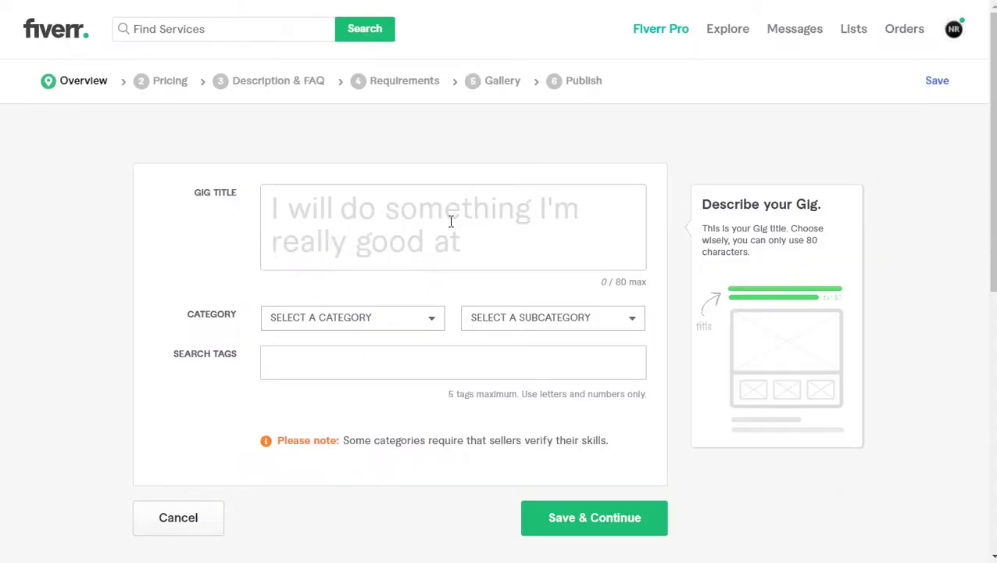
Title the new gig "make professional illustrations and vector tracing" and assign it the suggested category Graphics & Design > Illustration.
{"action": "left_click", "coordinate": [451, 221]}
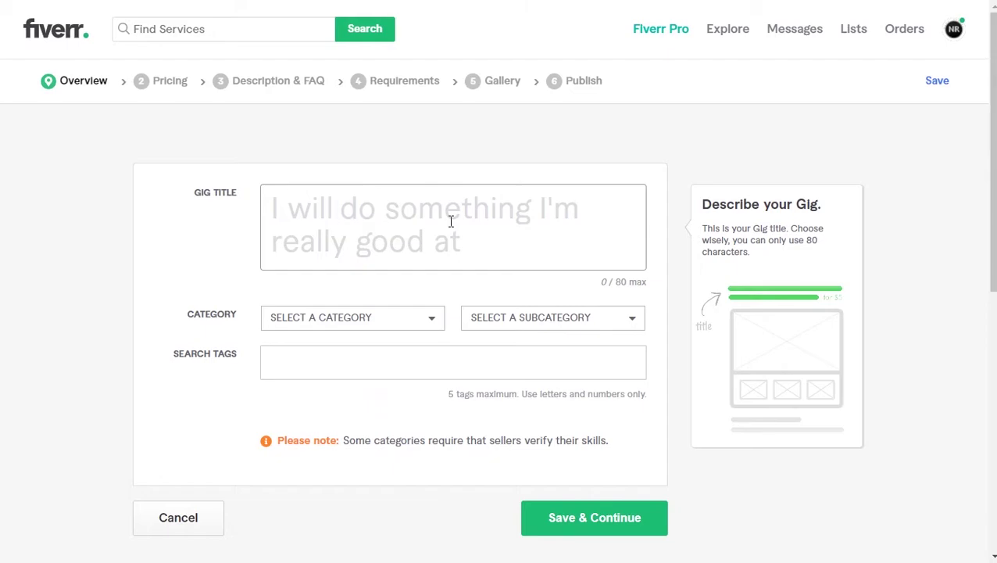
{"action": "type", "text": "make professional illustrations and vector tracing"}
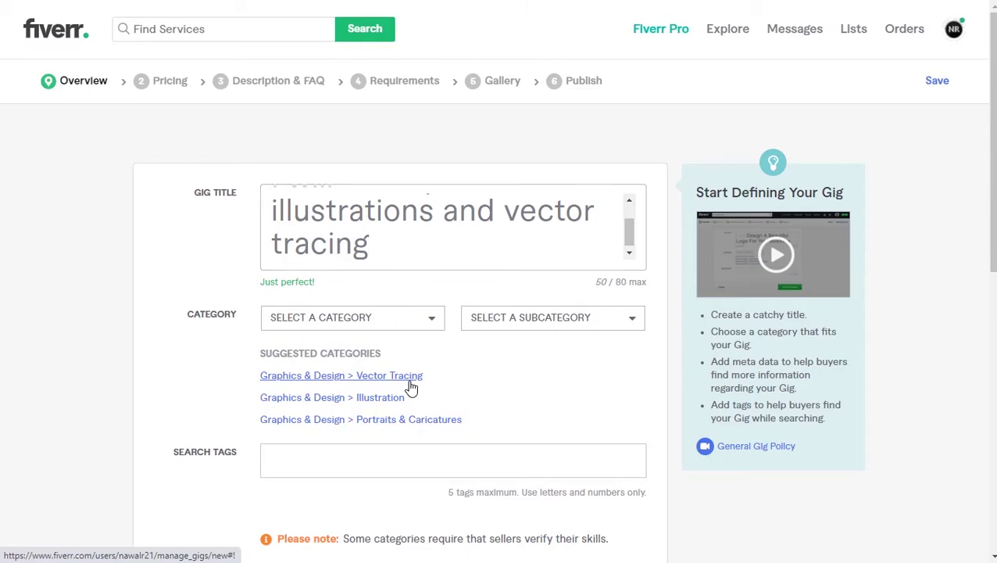
{"action": "left_click", "coordinate": [409, 381]}
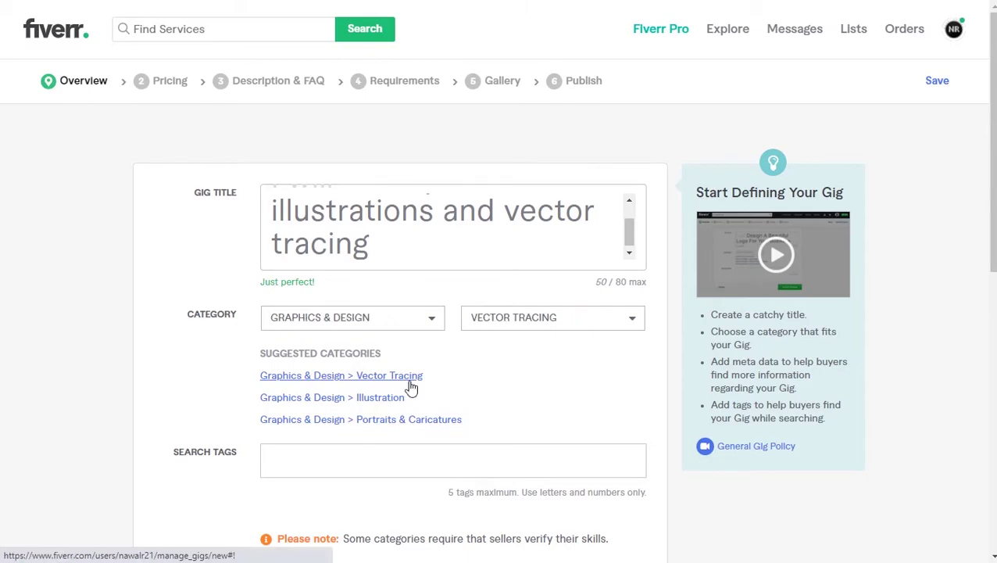
{"action": "left_click", "coordinate": [380, 406]}
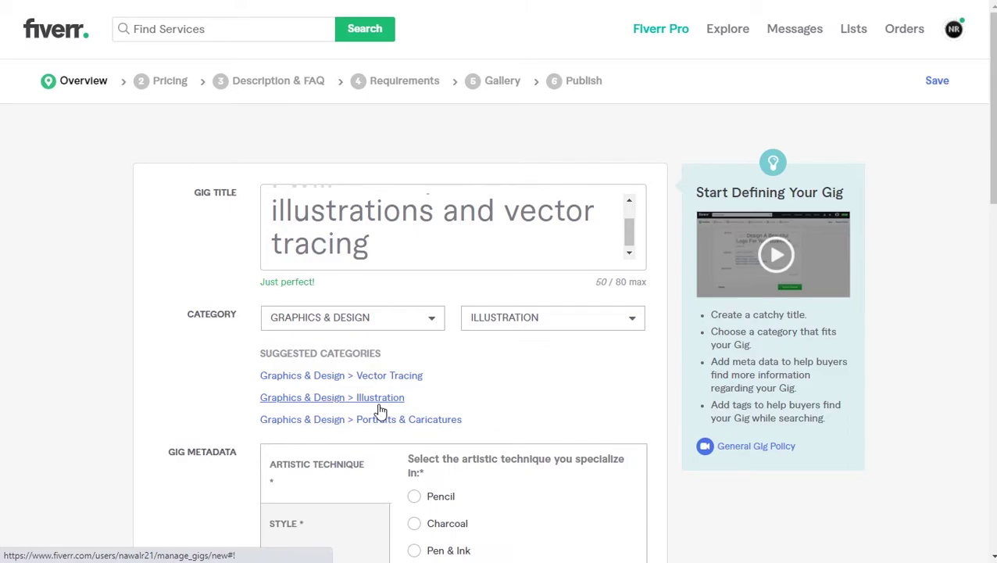
{"action": "scroll", "coordinate": [381, 410], "scroll_direction": "down", "scroll_amount": 1}
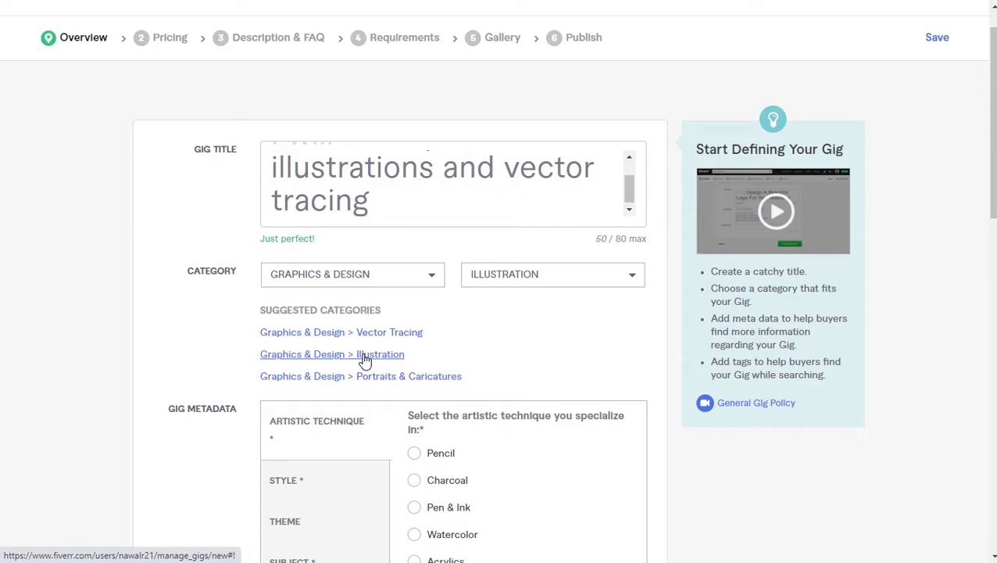
In the gig metadata, set the artistic technique to Vector Art and the illustration style to Sketch.
{"action": "scroll", "coordinate": [364, 360], "scroll_direction": "down", "scroll_amount": 4}
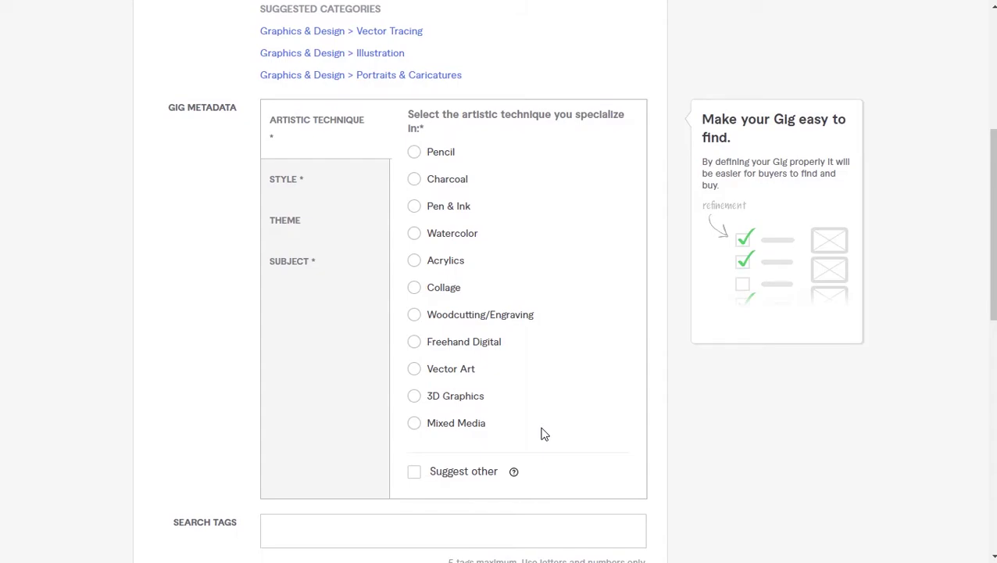
{"action": "left_click", "coordinate": [414, 371]}
{"action": "scroll", "coordinate": [391, 377], "scroll_direction": "up", "scroll_amount": 1}
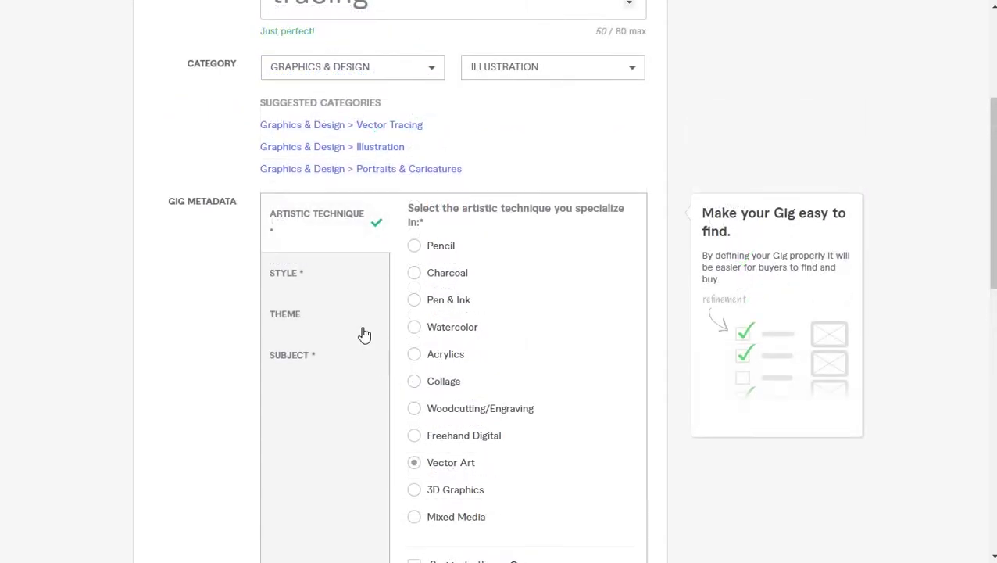
{"action": "left_click", "coordinate": [310, 280]}
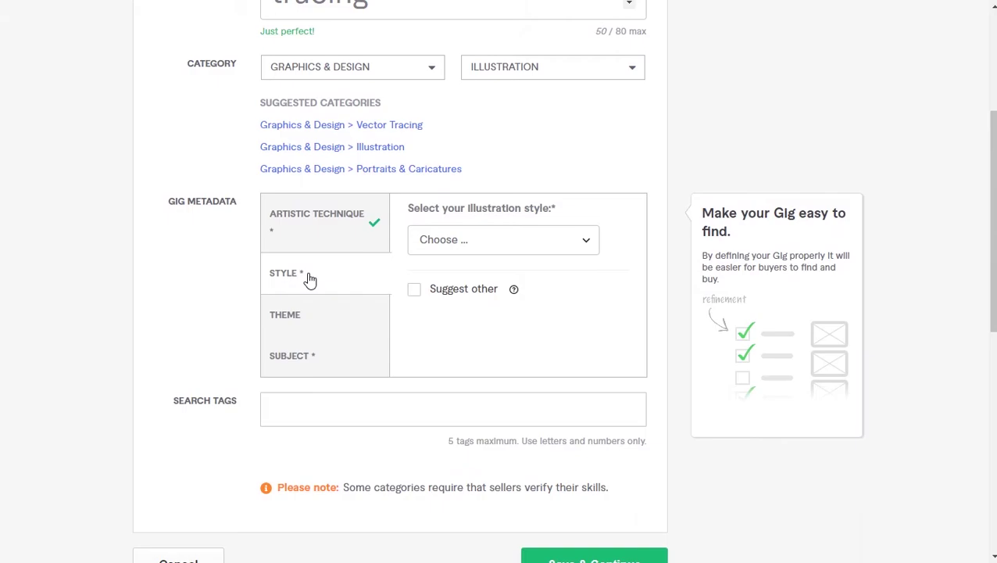
{"action": "left_click", "coordinate": [503, 242]}
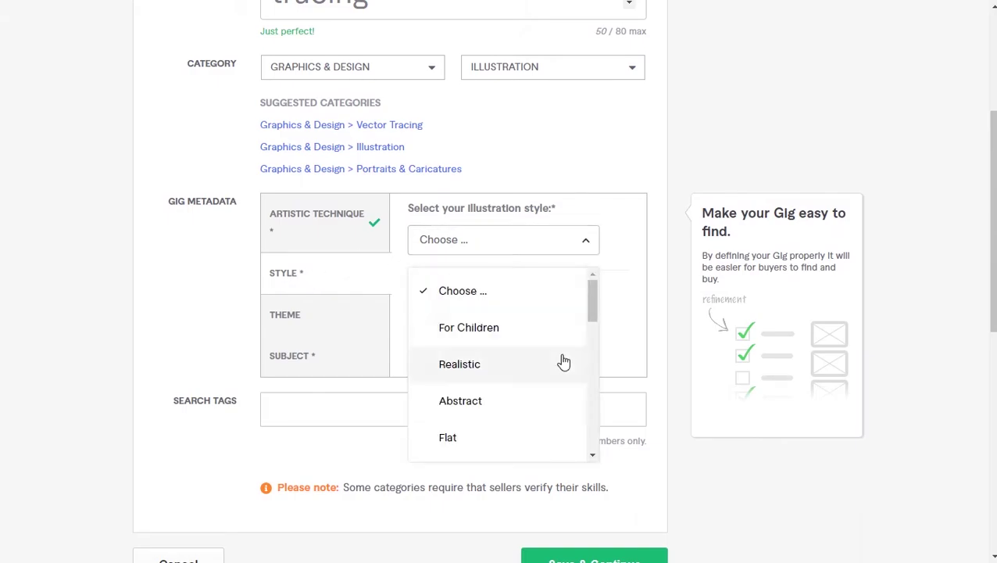
{"action": "scroll", "coordinate": [563, 361], "scroll_direction": "down", "scroll_amount": 2}
{"action": "scroll", "coordinate": [563, 361], "scroll_direction": "up", "scroll_amount": 3}
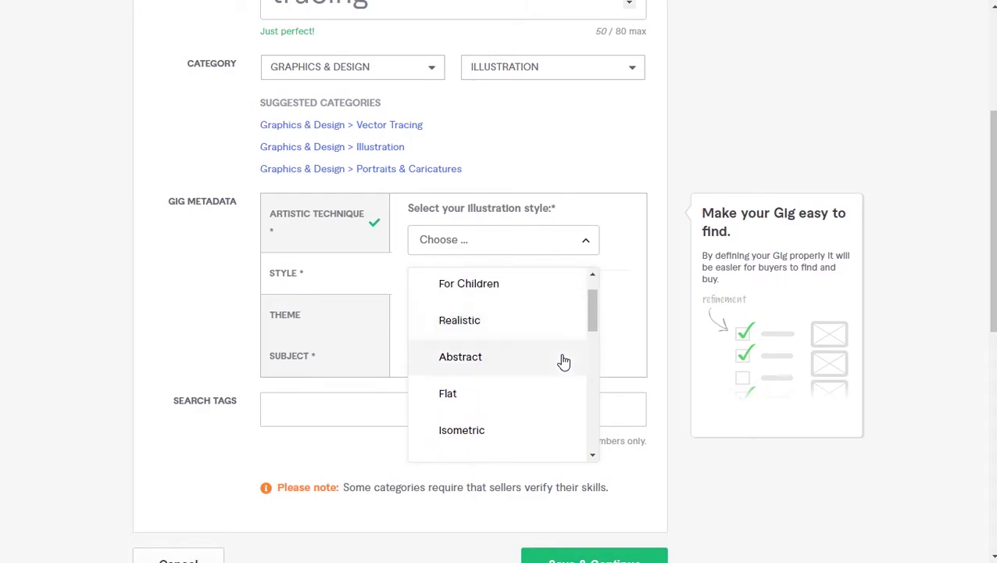
{"action": "scroll", "coordinate": [562, 360], "scroll_direction": "down", "scroll_amount": 4}
{"action": "left_click", "coordinate": [485, 331]}
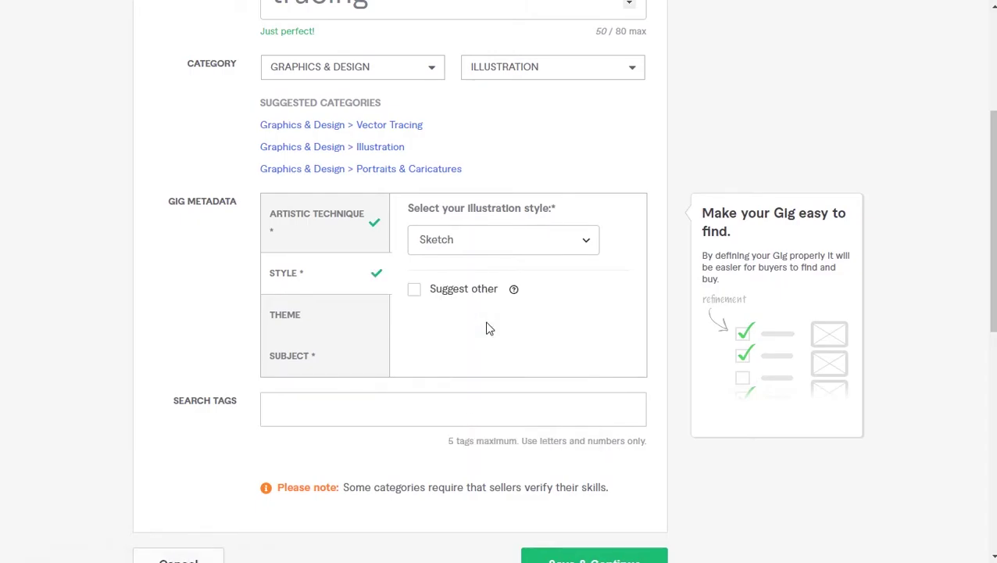
Set the illustration themes to Concept Art, Sci-Fi and Educational in the gig metadata.
{"action": "left_click", "coordinate": [342, 316]}
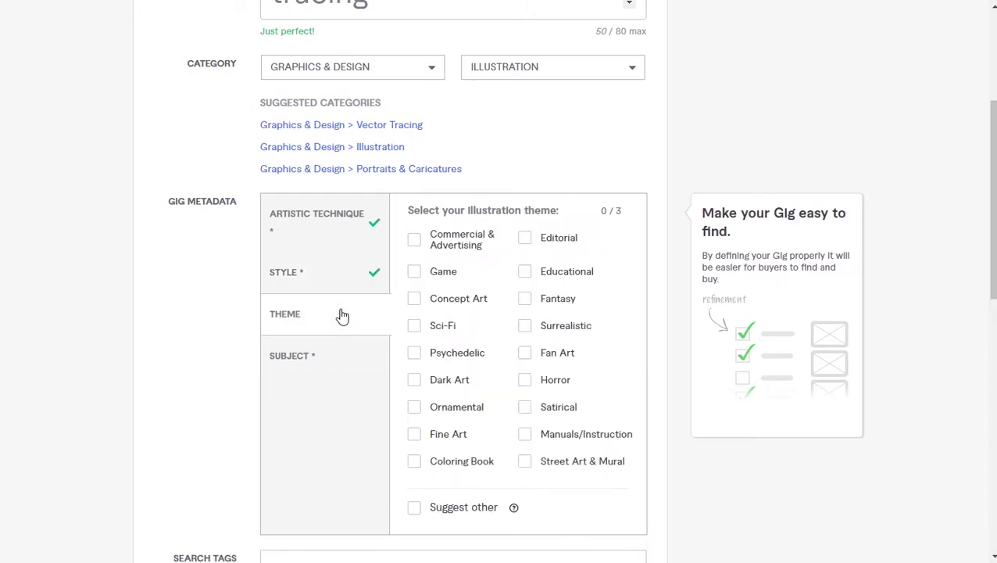
{"action": "scroll", "coordinate": [343, 316], "scroll_direction": "down", "scroll_amount": 1}
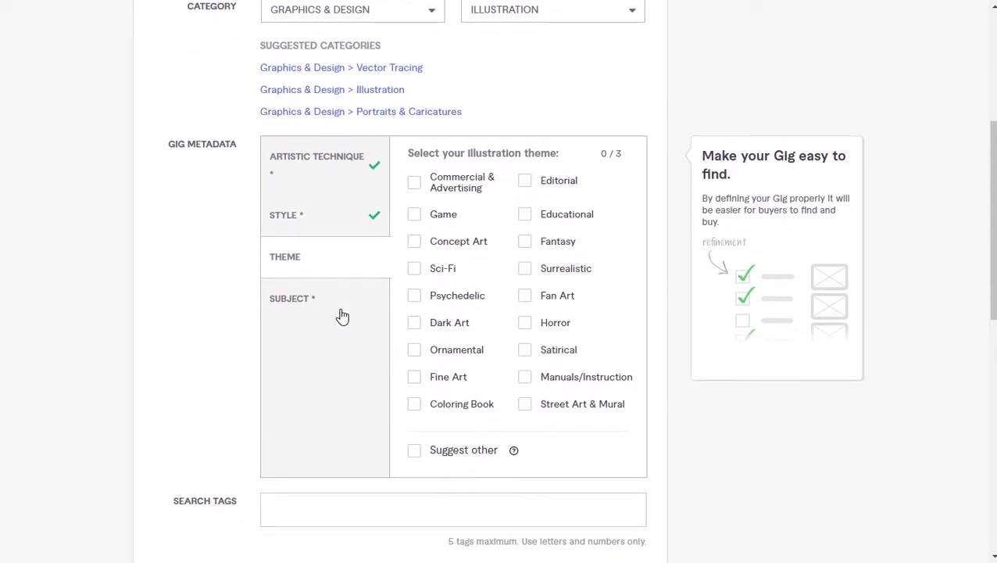
{"action": "left_click", "coordinate": [414, 241]}
{"action": "left_click", "coordinate": [413, 268]}
{"action": "left_click", "coordinate": [525, 215]}
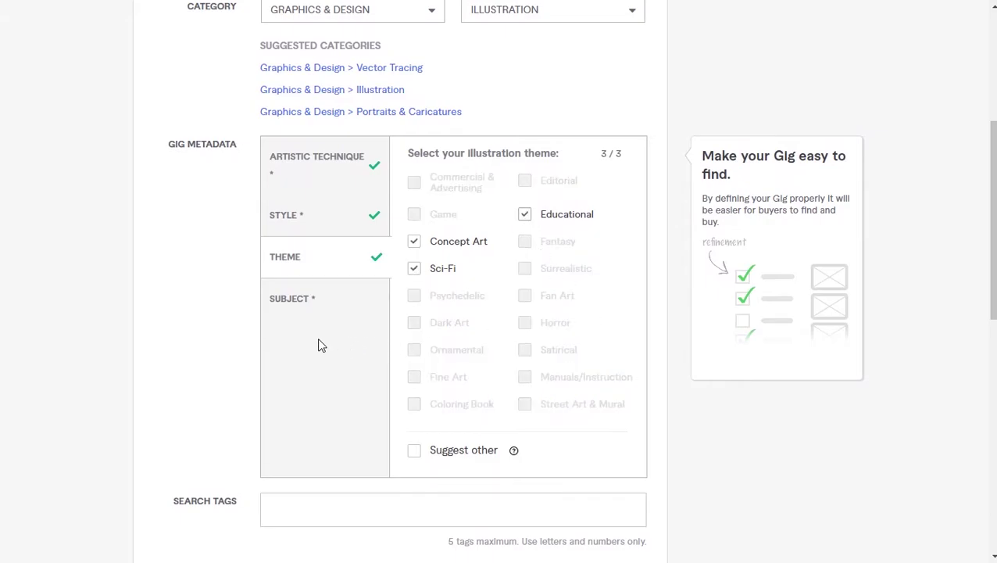
Set the illustration subjects to Landscape, Objects and Science & Medical in the gig metadata.
{"action": "left_click", "coordinate": [315, 300]}
{"action": "left_click", "coordinate": [413, 271]}
{"action": "left_click", "coordinate": [413, 326]}
{"action": "left_click", "coordinate": [415, 355]}
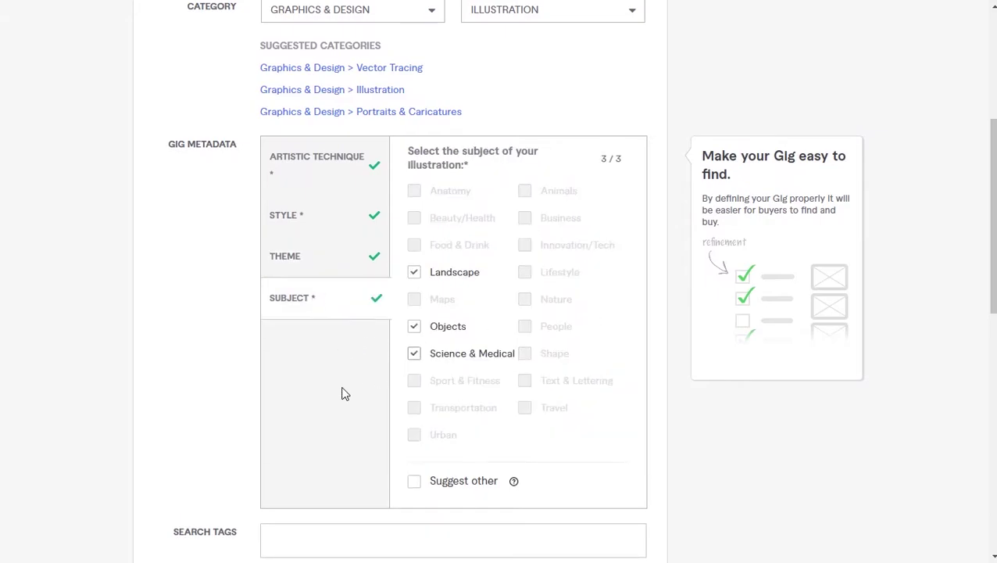
Add the search tags "illustrations", "sketching" and "vector art" to the gig.
{"action": "scroll", "coordinate": [342, 391], "scroll_direction": "down", "scroll_amount": 4}
{"action": "left_click", "coordinate": [365, 259]}
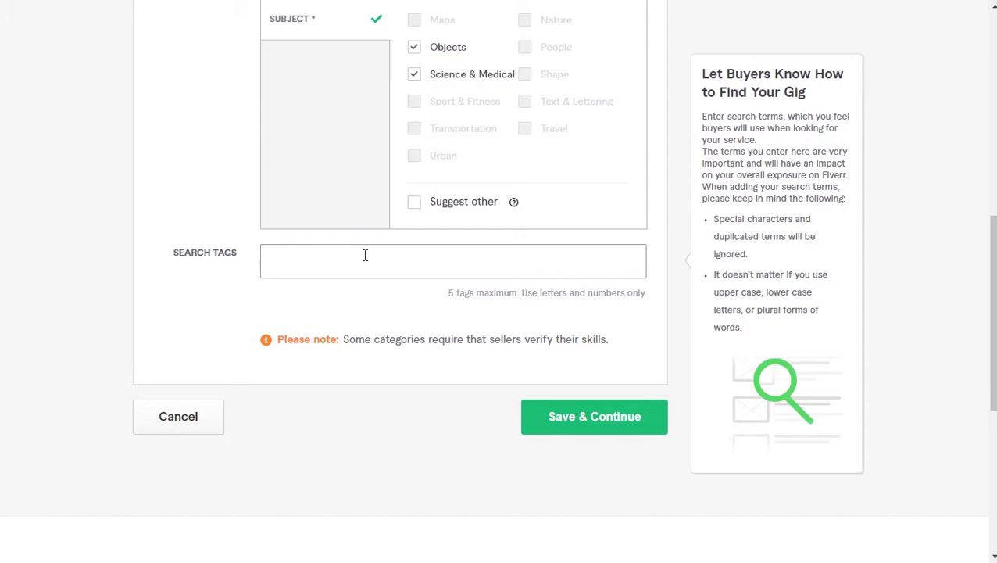
{"action": "type", "text": "illustrations"}
{"action": "key", "text": "Return"}
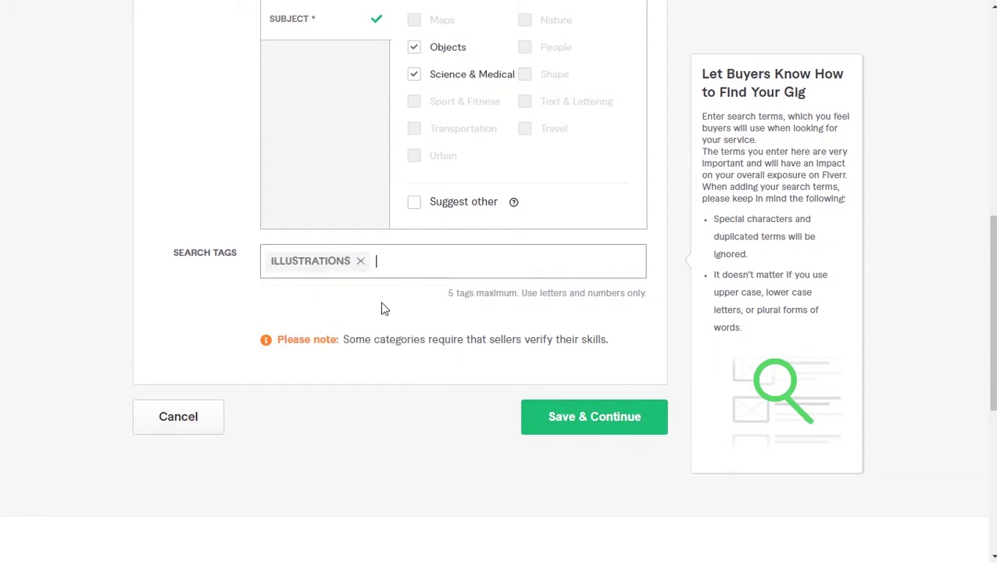
{"action": "type", "text": "sketch"}
{"action": "left_click", "coordinate": [430, 289]}
{"action": "type", "text": "vect"}
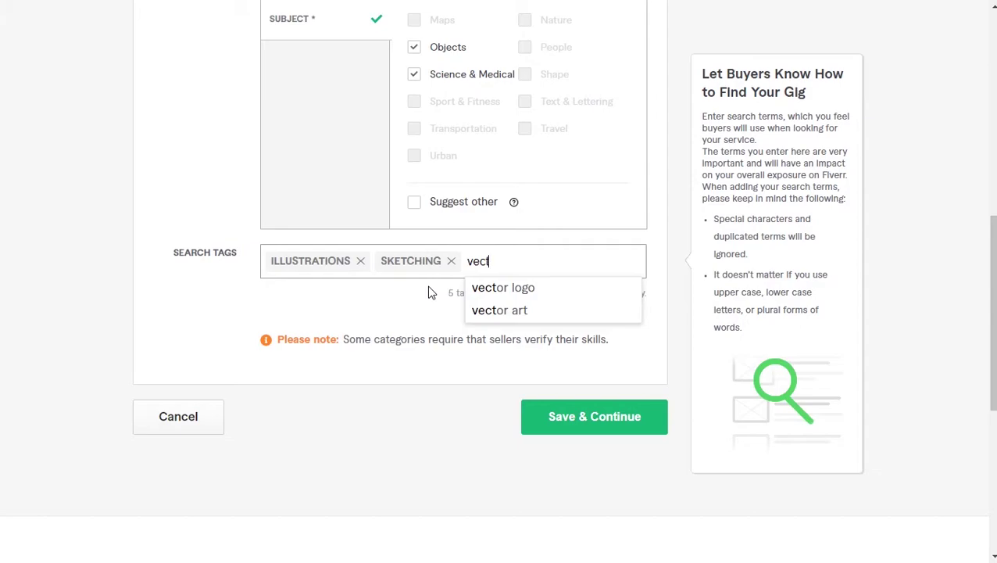
{"action": "left_click", "coordinate": [548, 310]}
Save the gig overview and go on to the Pricing stage.
{"action": "scroll", "coordinate": [549, 308], "scroll_direction": "down", "scroll_amount": 2}
{"action": "left_click", "coordinate": [590, 311]}
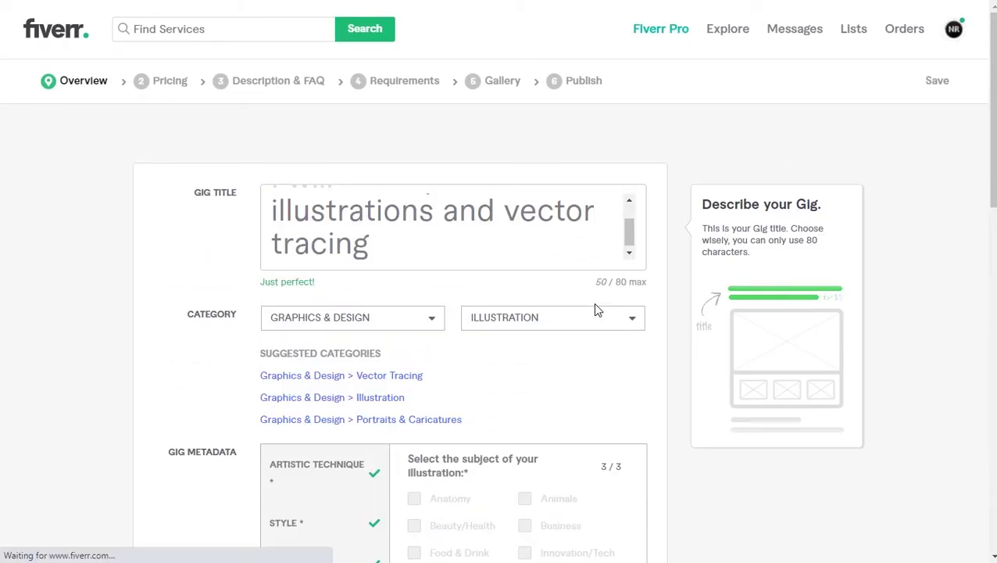
{"action": "left_click", "coordinate": [173, 81]}
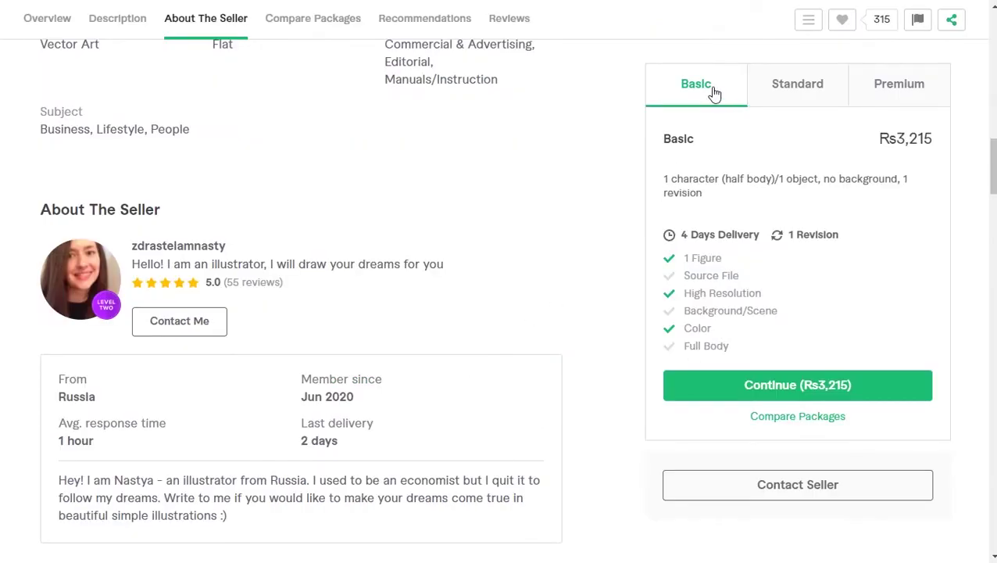
Review what the Standard and Premium packages of the reference illustration gig include.
{"action": "left_click", "coordinate": [797, 94]}
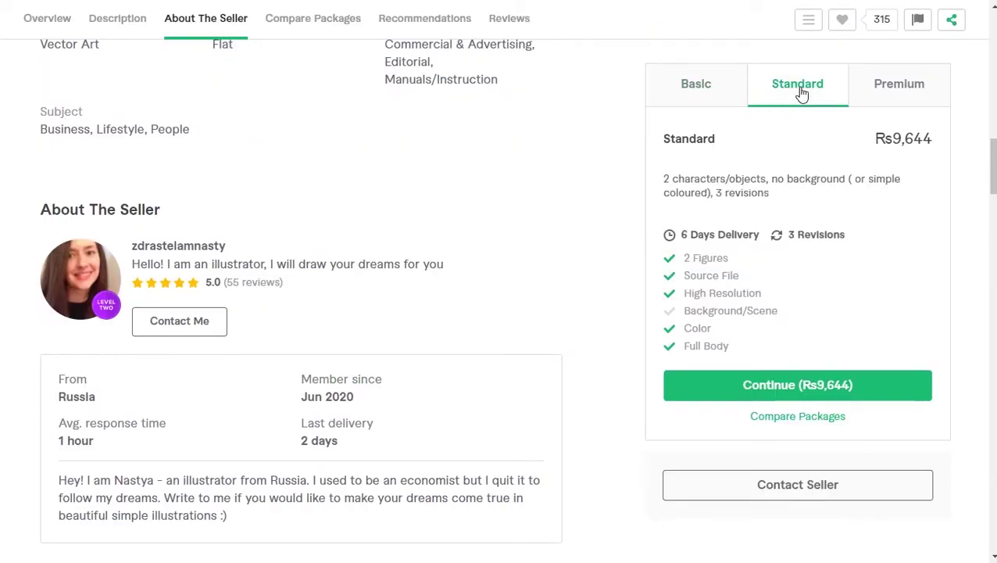
{"action": "left_click", "coordinate": [885, 93]}
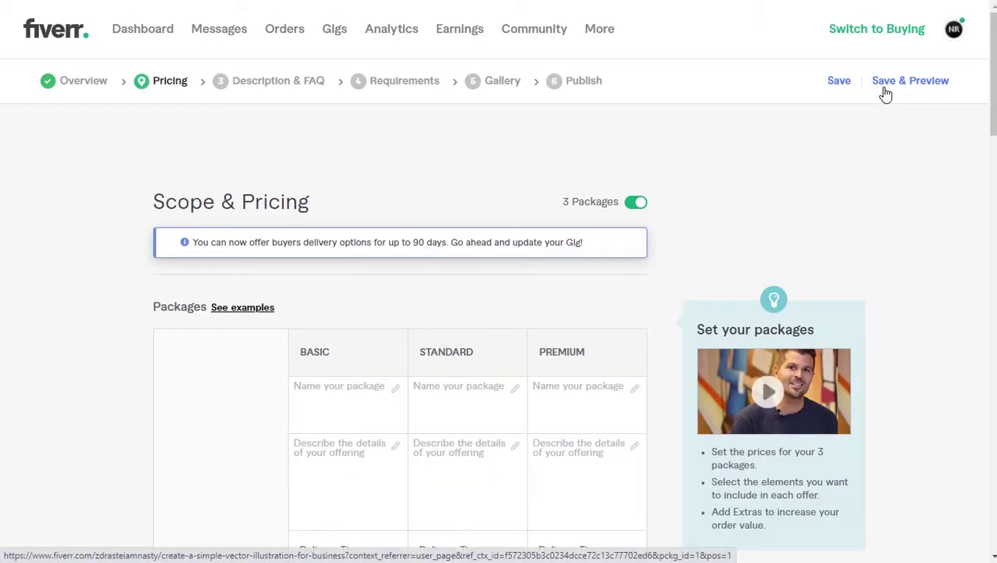
Set the Basic package's delivery time to 1 day, leaving its name and description empty.
{"action": "scroll", "coordinate": [883, 93], "scroll_direction": "down", "scroll_amount": 3}
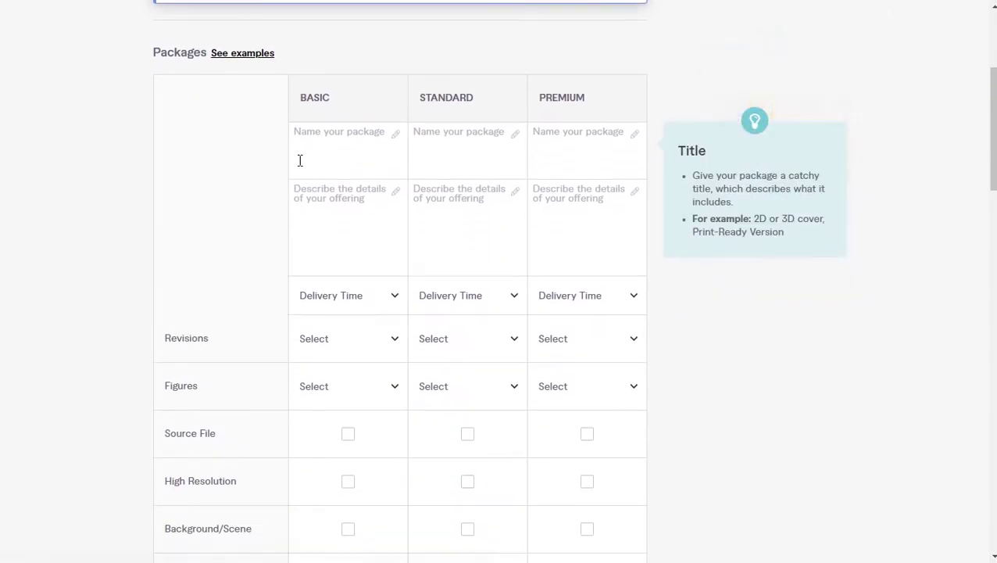
{"action": "left_click", "coordinate": [332, 150]}
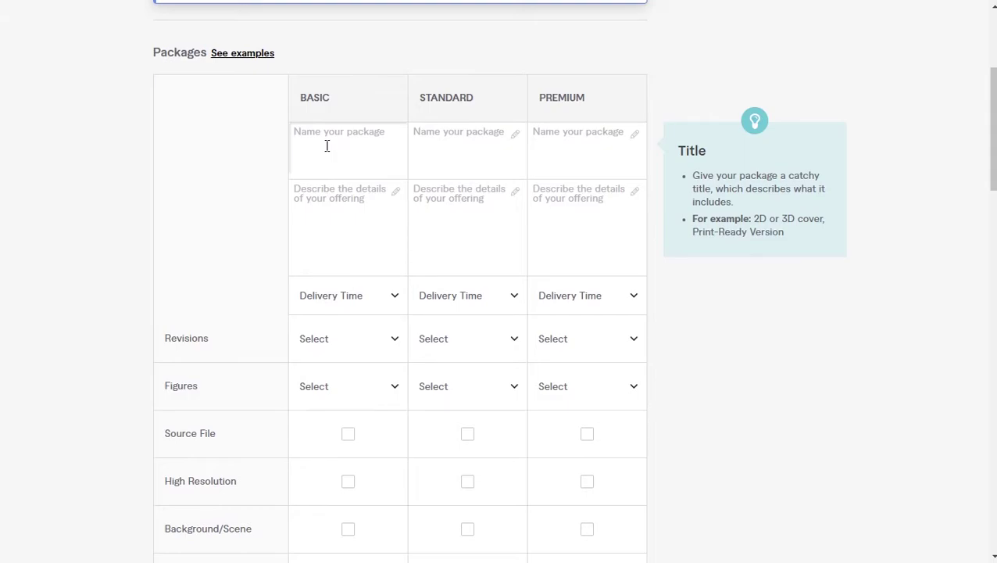
{"action": "left_click", "coordinate": [339, 204]}
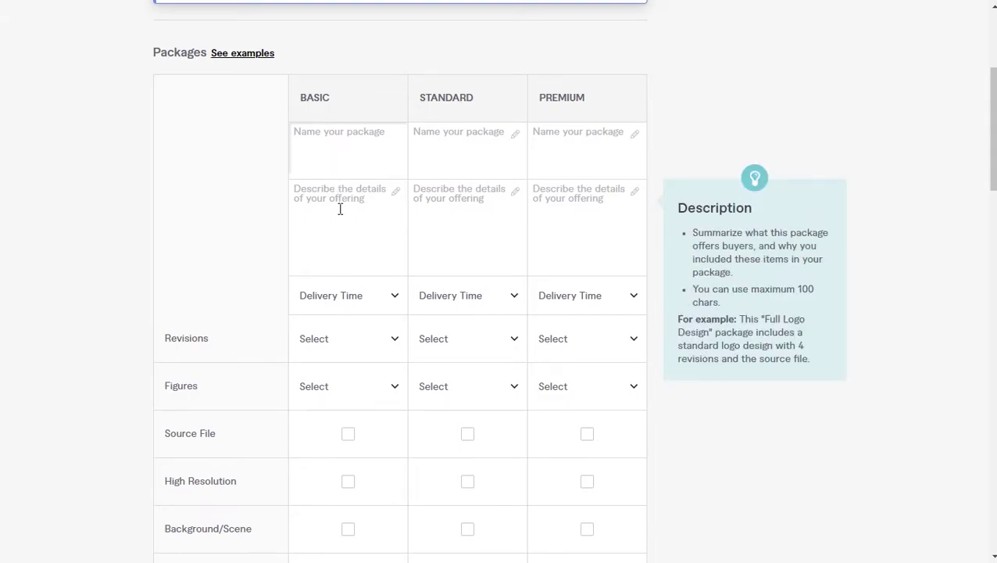
{"action": "scroll", "coordinate": [340, 208], "scroll_direction": "down", "scroll_amount": 1}
{"action": "left_click", "coordinate": [340, 216]}
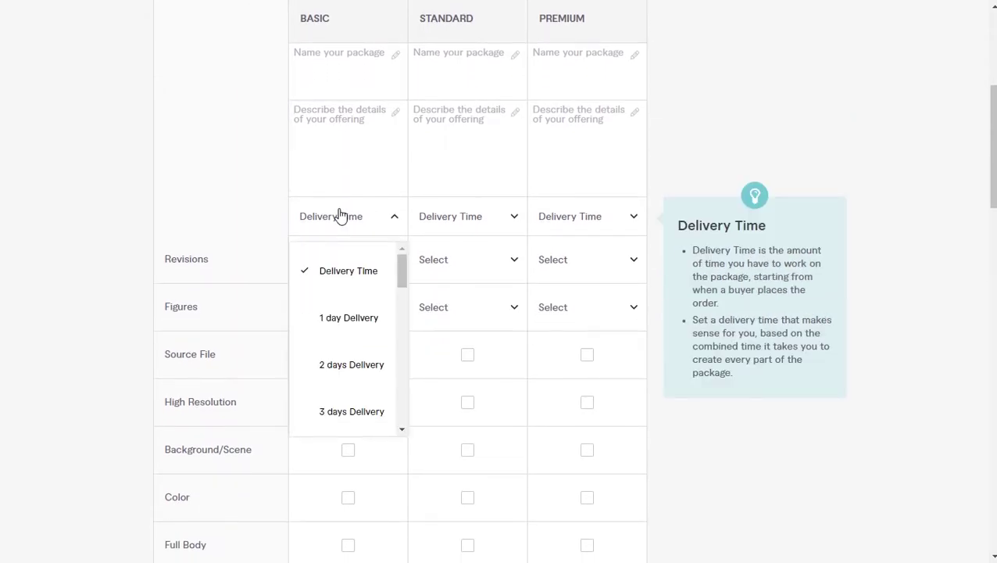
{"action": "left_click", "coordinate": [355, 316]}
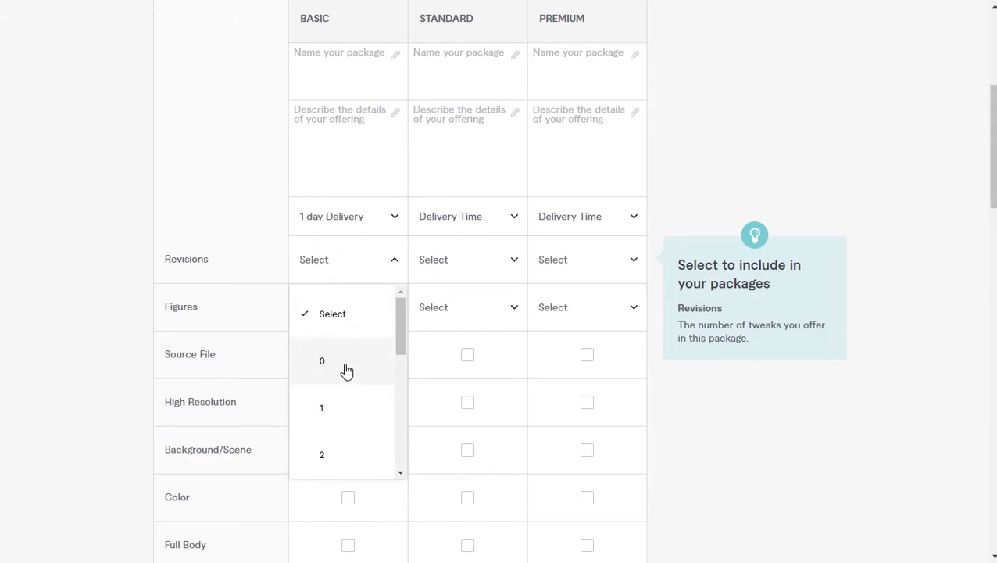
Set the Basic package to unlimited revisions and 1 figure.
{"action": "scroll", "coordinate": [347, 370], "scroll_direction": "down", "scroll_amount": 5}
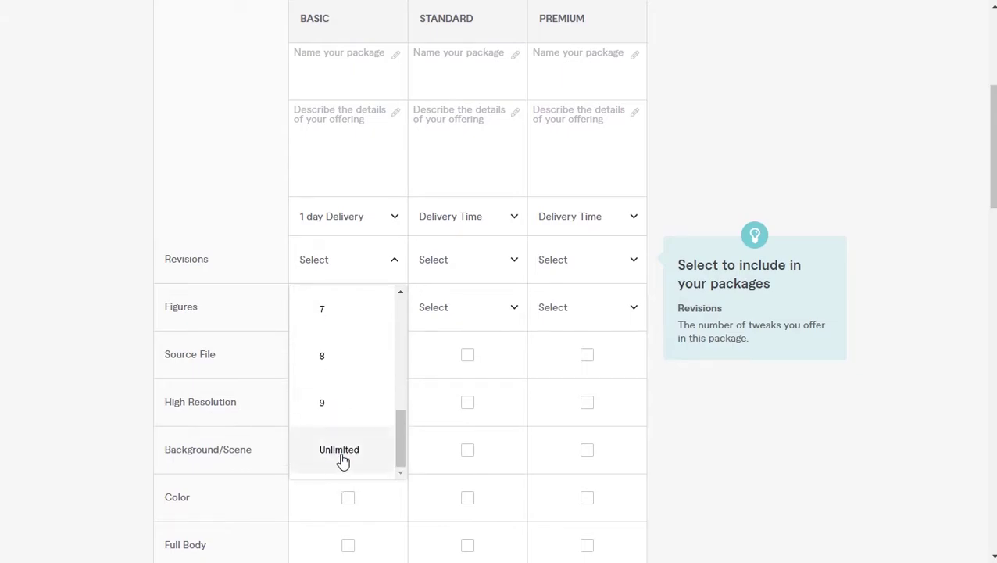
{"action": "left_click", "coordinate": [349, 459]}
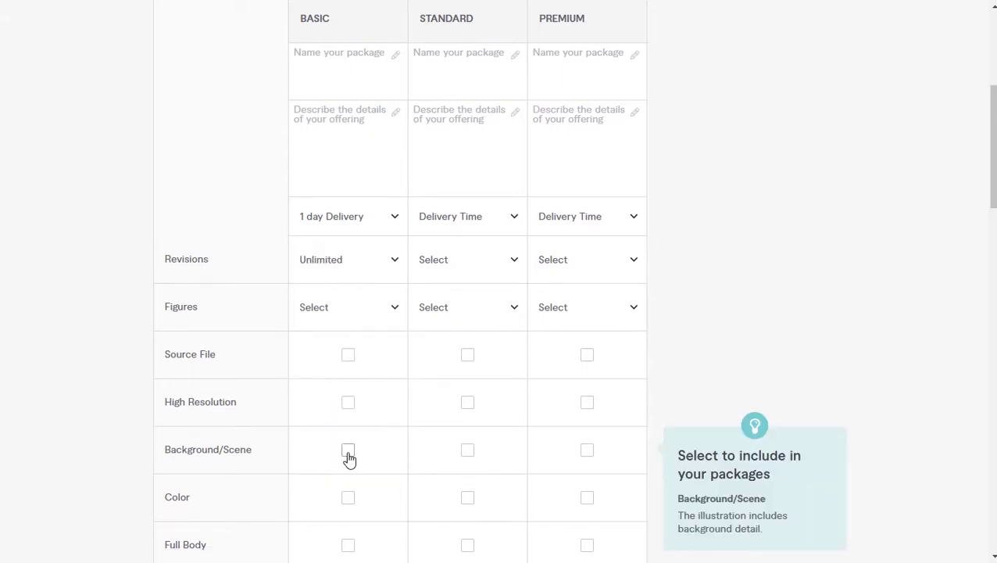
{"action": "left_click", "coordinate": [363, 318]}
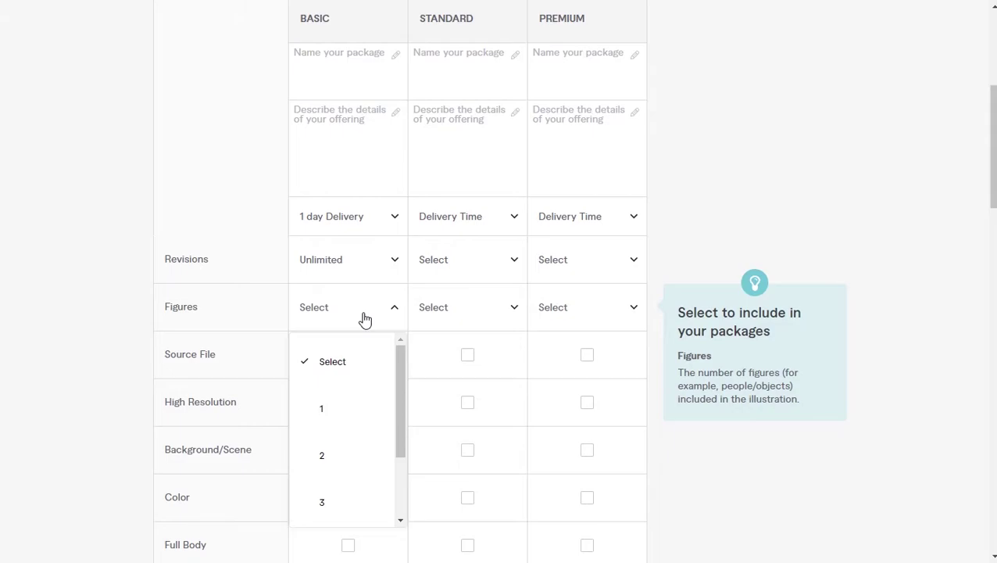
{"action": "left_click", "coordinate": [346, 409]}
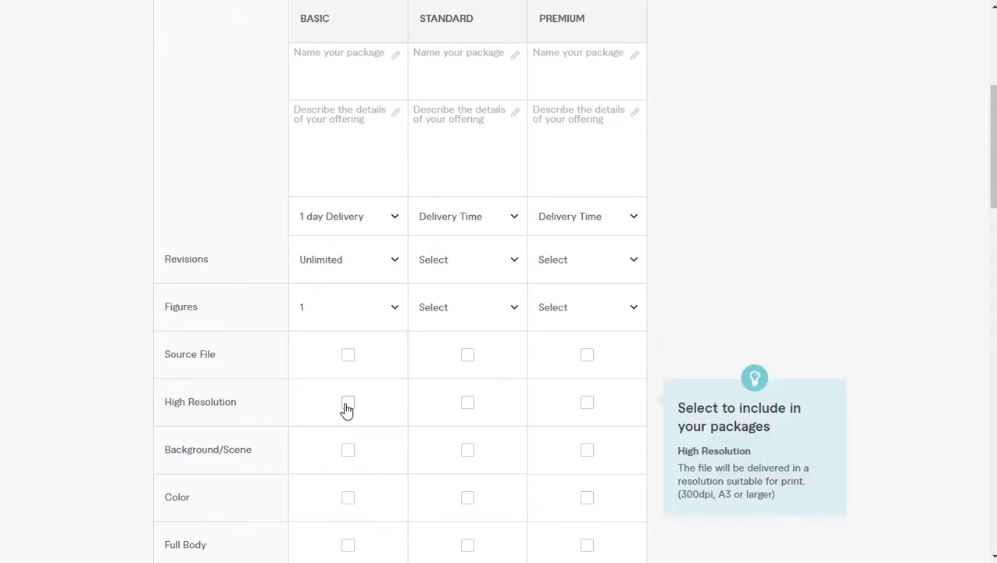
Include the source file in the Standard and Premium packages, and high resolution in the Basic and Standard packages.
{"action": "left_click", "coordinate": [463, 307]}
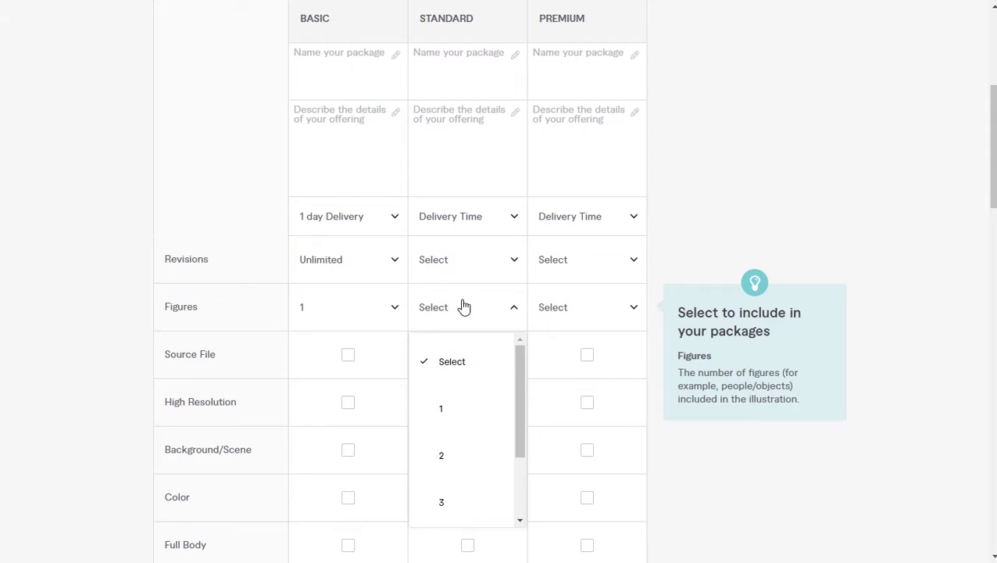
{"action": "scroll", "coordinate": [464, 306], "scroll_direction": "down", "scroll_amount": 3}
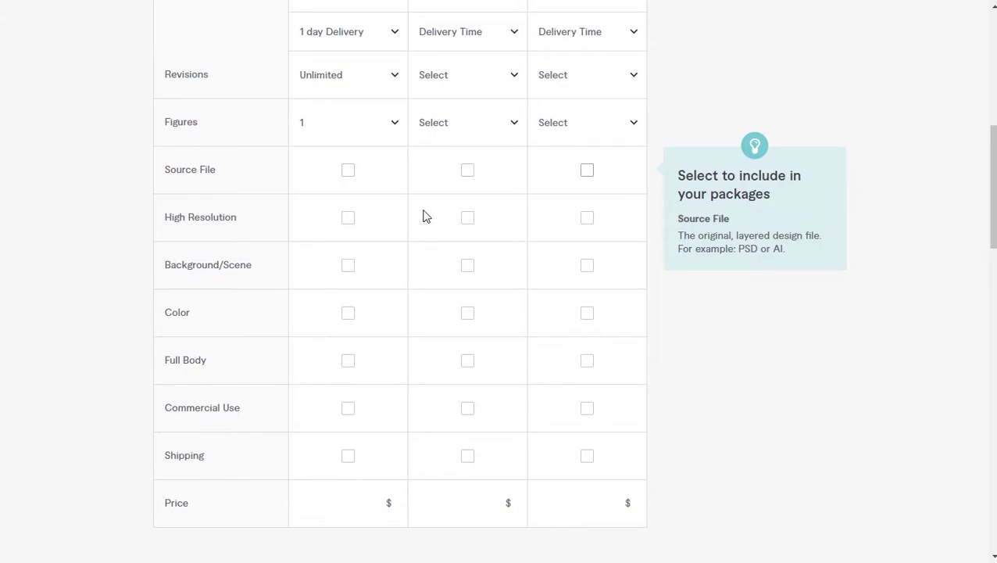
{"action": "left_click", "coordinate": [469, 172]}
{"action": "left_click", "coordinate": [588, 173]}
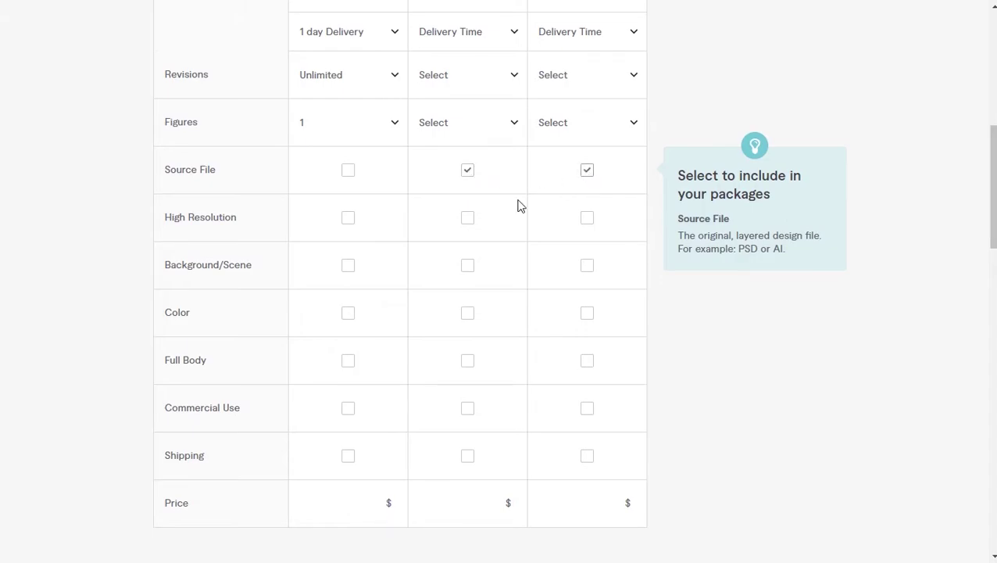
{"action": "left_click", "coordinate": [350, 223]}
{"action": "left_click", "coordinate": [472, 221]}
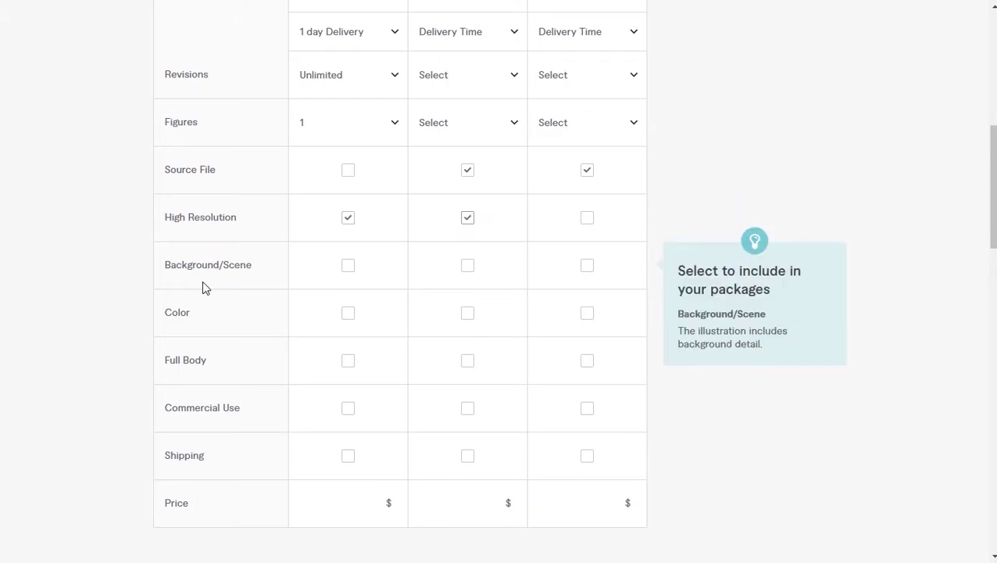
Price the Basic, Standard and Premium packages at $5, $10 and $15.
{"action": "scroll", "coordinate": [248, 475], "scroll_direction": "down", "scroll_amount": 3}
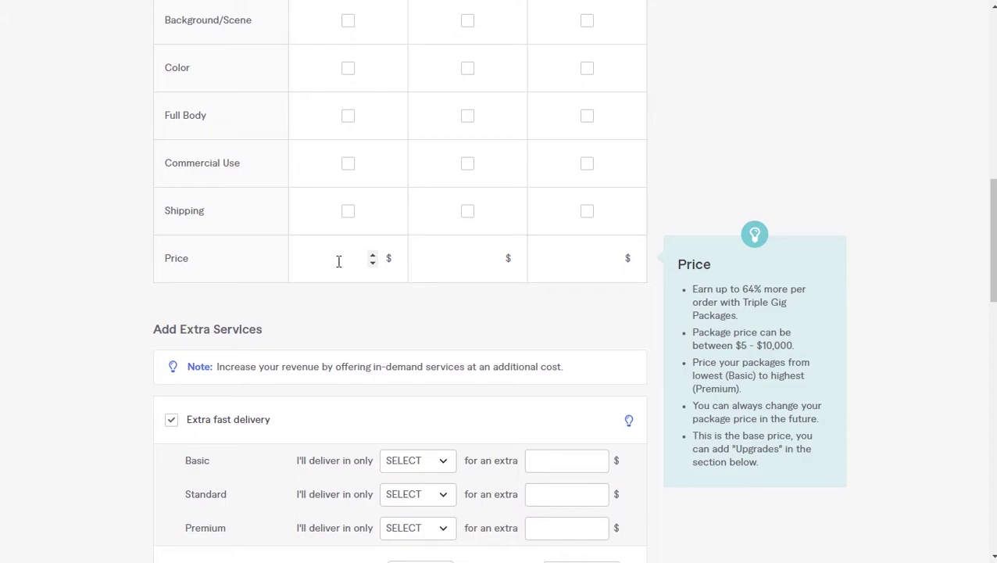
{"action": "left_click", "coordinate": [371, 257]}
{"action": "left_click", "coordinate": [372, 257]}
{"action": "left_click", "coordinate": [372, 257]}
{"action": "left_click", "coordinate": [373, 263]}
{"action": "left_click", "coordinate": [373, 263]}
{"action": "left_click", "coordinate": [493, 256]}
{"action": "left_click", "coordinate": [493, 256]}
{"action": "left_click", "coordinate": [612, 255]}
{"action": "left_click", "coordinate": [612, 255]}
{"action": "left_click", "coordinate": [612, 255]}
{"action": "left_click", "coordinate": [23, 225]}
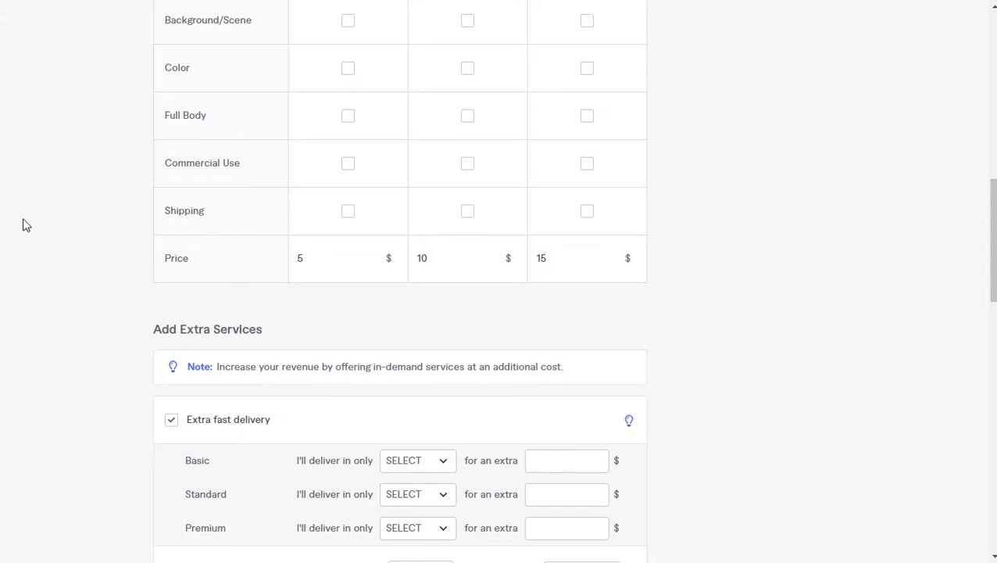
Set the Standard package's delivery time to 2 days.
{"action": "scroll", "coordinate": [52, 133], "scroll_direction": "down", "scroll_amount": 5}
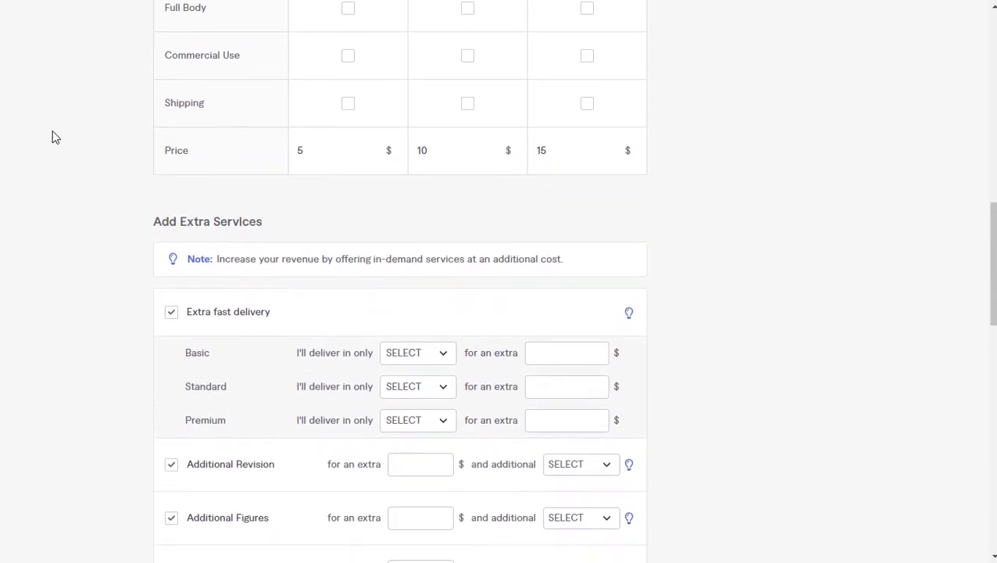
{"action": "scroll", "coordinate": [52, 133], "scroll_direction": "down", "scroll_amount": 1}
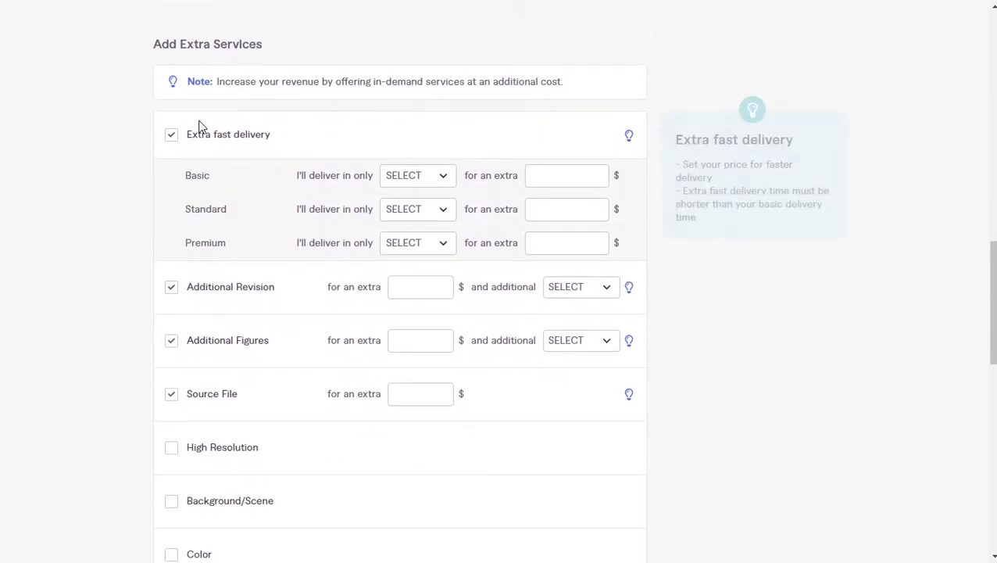
{"action": "scroll", "coordinate": [423, 190], "scroll_direction": "up", "scroll_amount": 10}
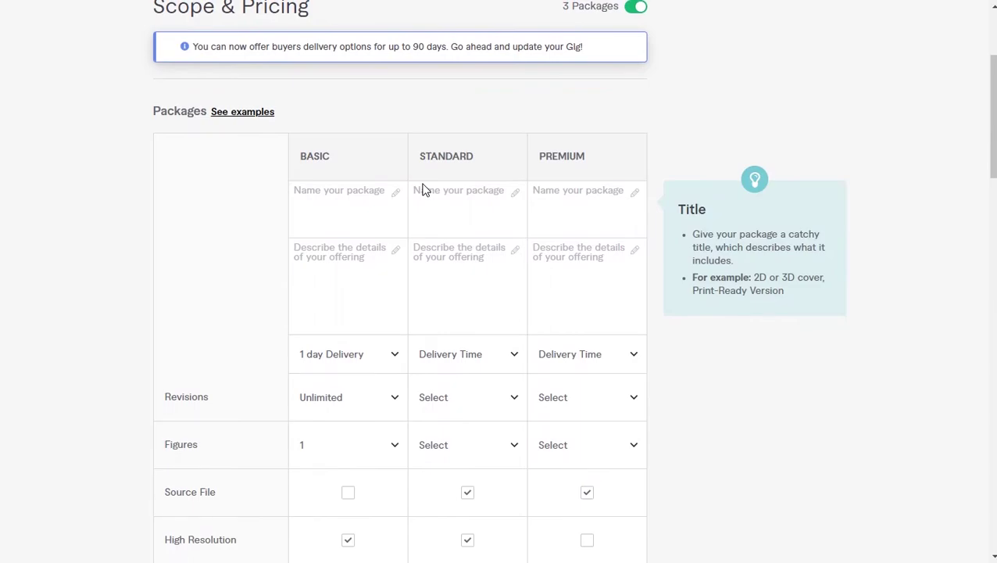
{"action": "left_click", "coordinate": [460, 358]}
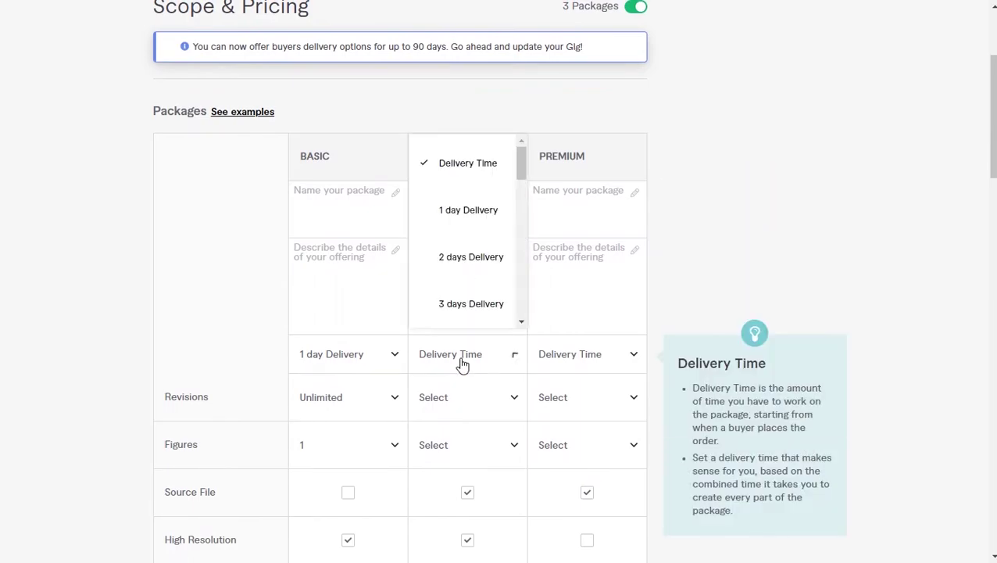
{"action": "left_click", "coordinate": [473, 256]}
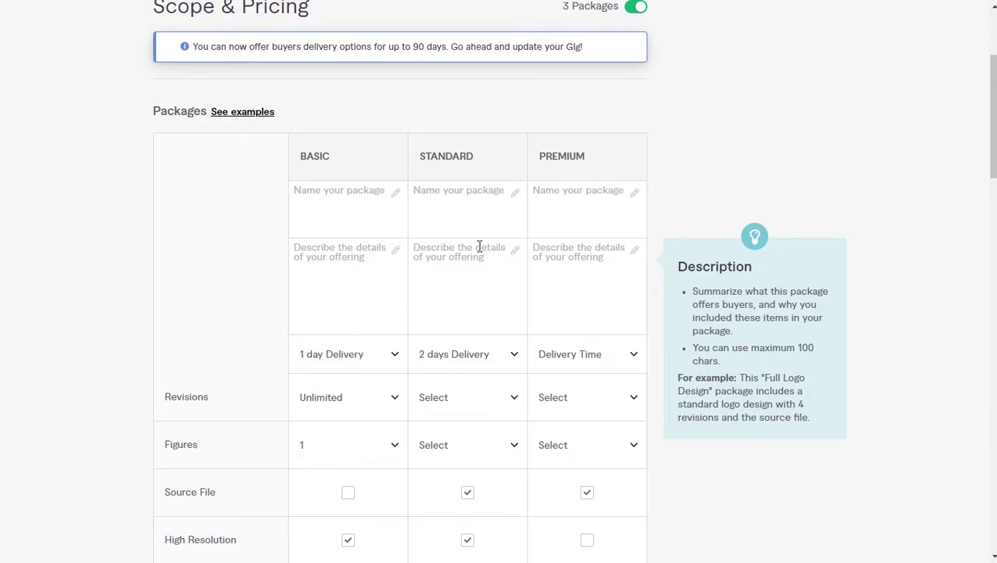
Offer extra fast delivery in 1 day for an extra $5 on the Standard package.
{"action": "scroll", "coordinate": [479, 247], "scroll_direction": "down", "scroll_amount": 9}
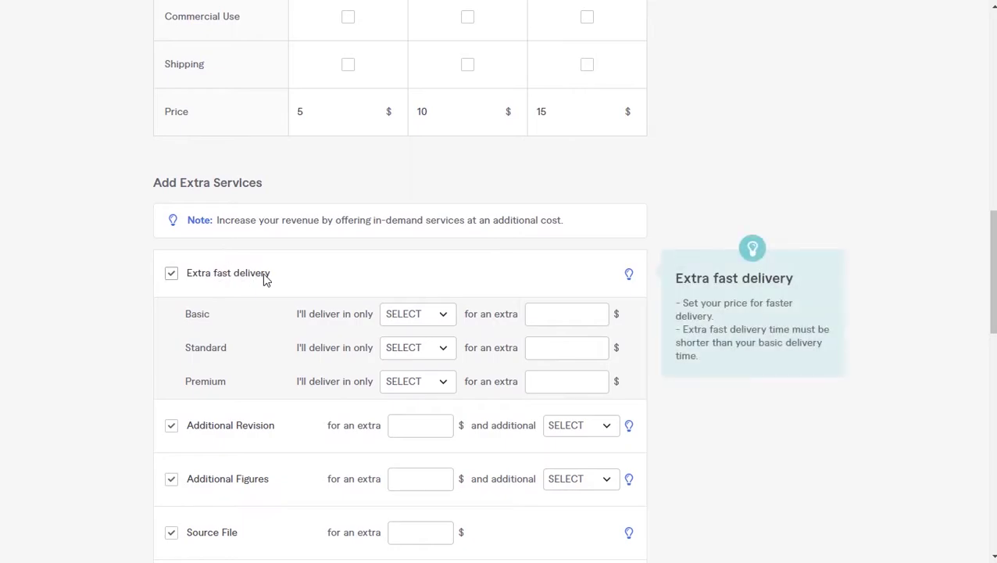
{"action": "scroll", "coordinate": [265, 279], "scroll_direction": "down", "scroll_amount": 2}
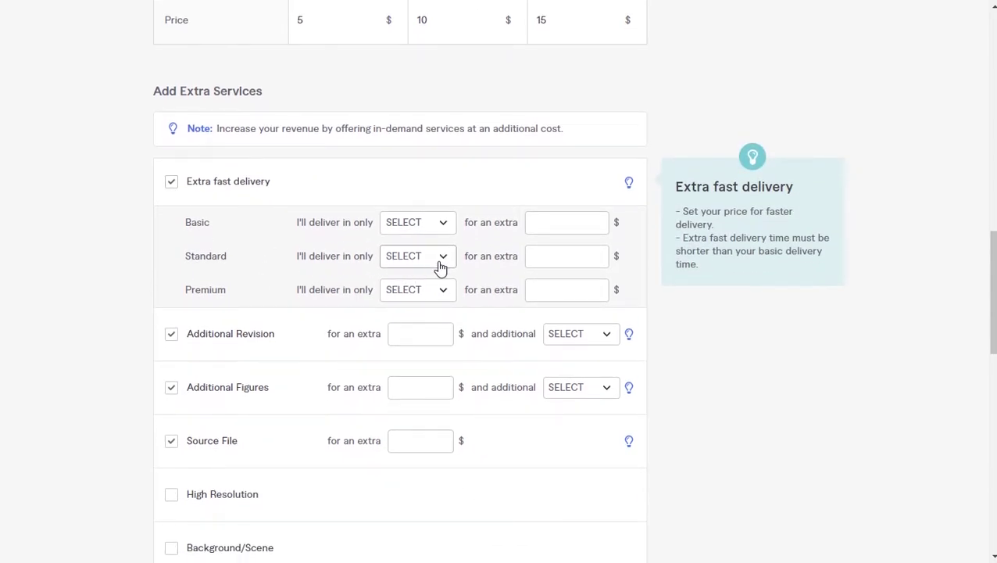
{"action": "left_click", "coordinate": [440, 266]}
{"action": "left_click", "coordinate": [446, 346]}
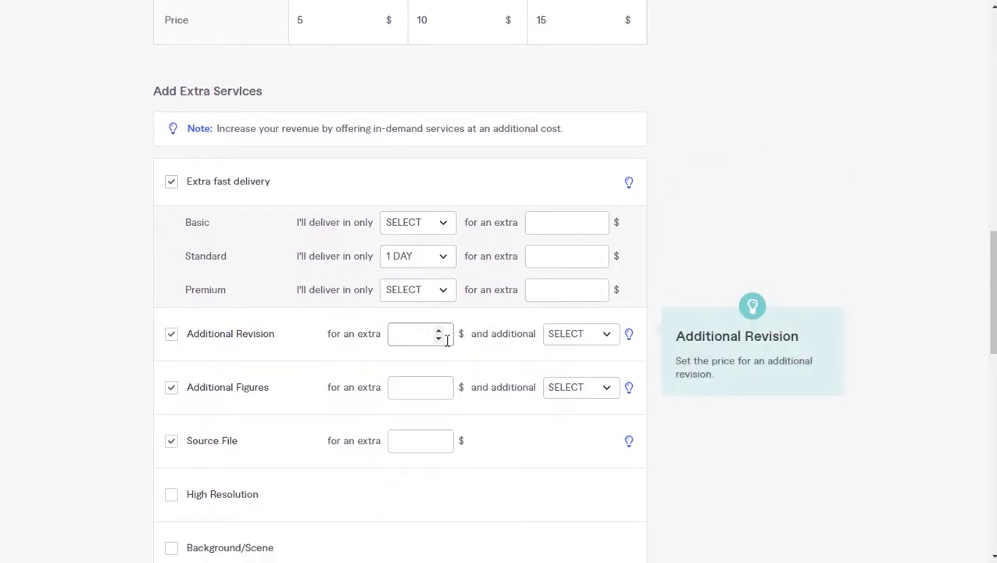
{"action": "left_click", "coordinate": [574, 259]}
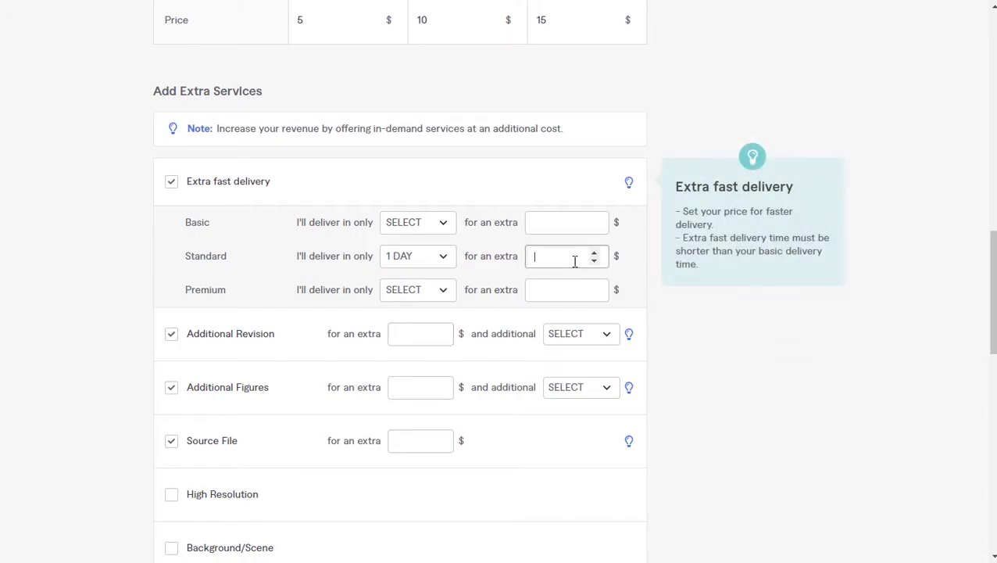
{"action": "type", "text": "5"}
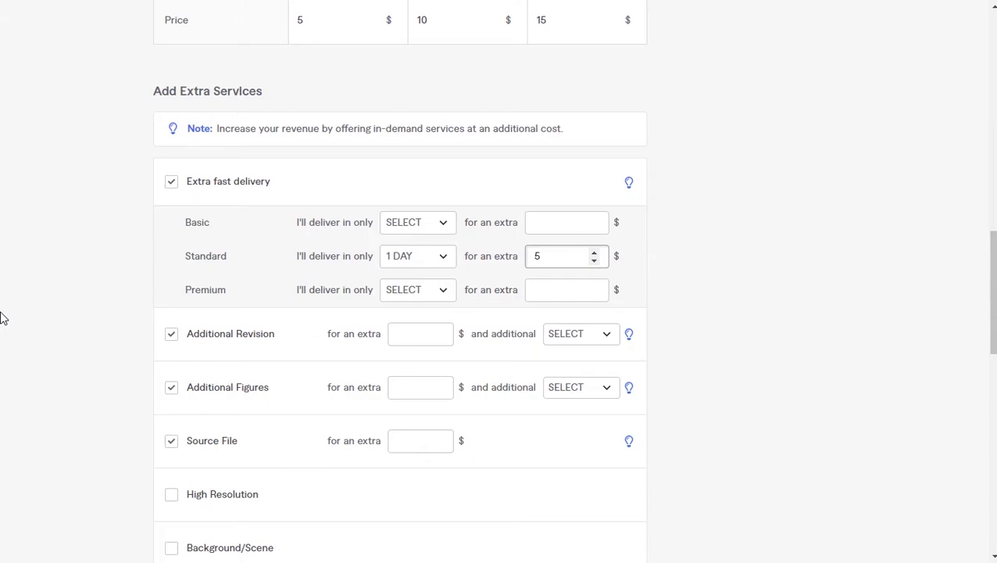
Save the gig's pricing and go on to the Description & FAQ stage.
{"action": "scroll", "coordinate": [2, 317], "scroll_direction": "down", "scroll_amount": 2}
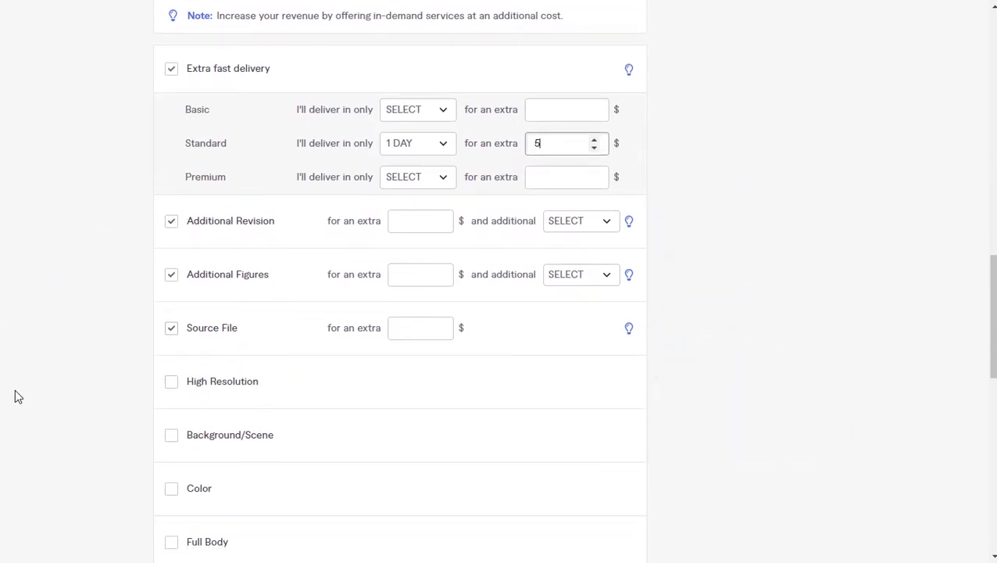
{"action": "scroll", "coordinate": [16, 395], "scroll_direction": "down", "scroll_amount": 5}
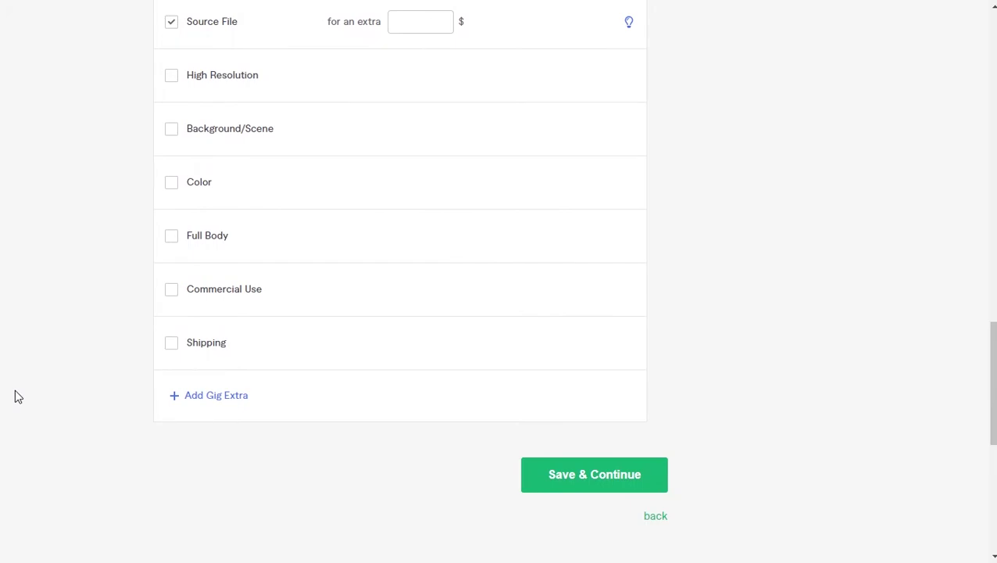
{"action": "left_click", "coordinate": [609, 475]}
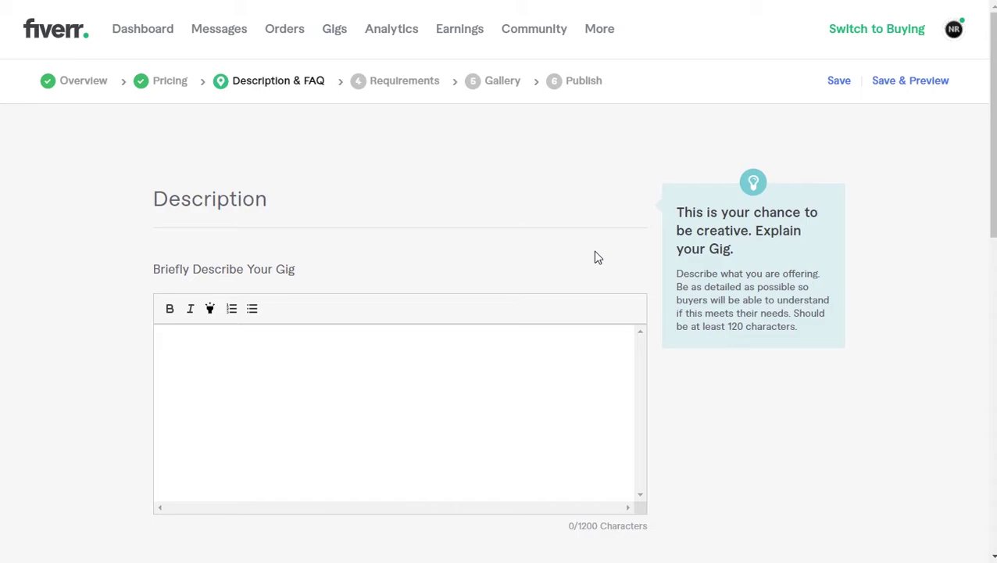
Read the "About This Gig" description of the reference illustration gig.
{"action": "scroll", "coordinate": [596, 258], "scroll_direction": "down", "scroll_amount": 3}
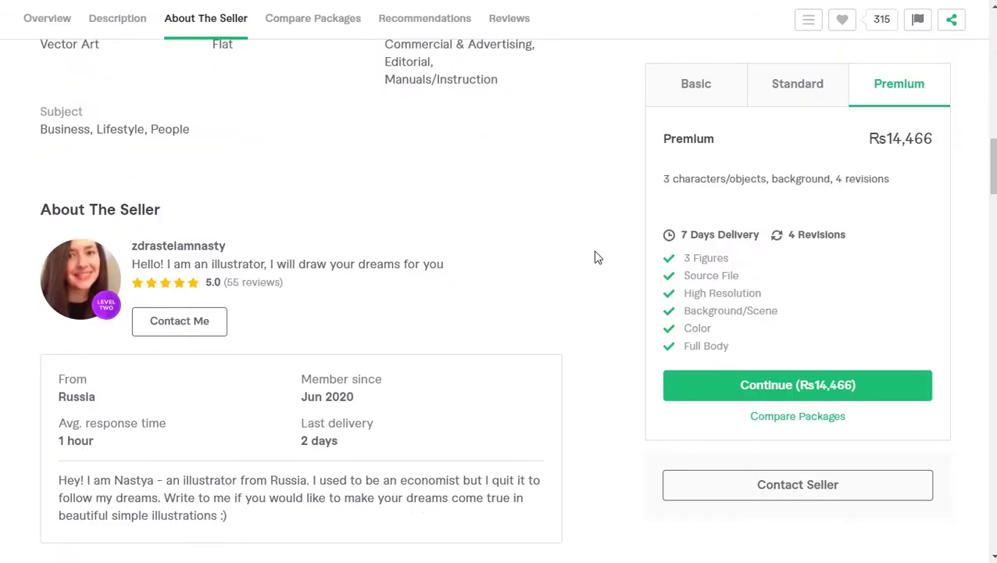
{"action": "scroll", "coordinate": [596, 257], "scroll_direction": "up", "scroll_amount": 10}
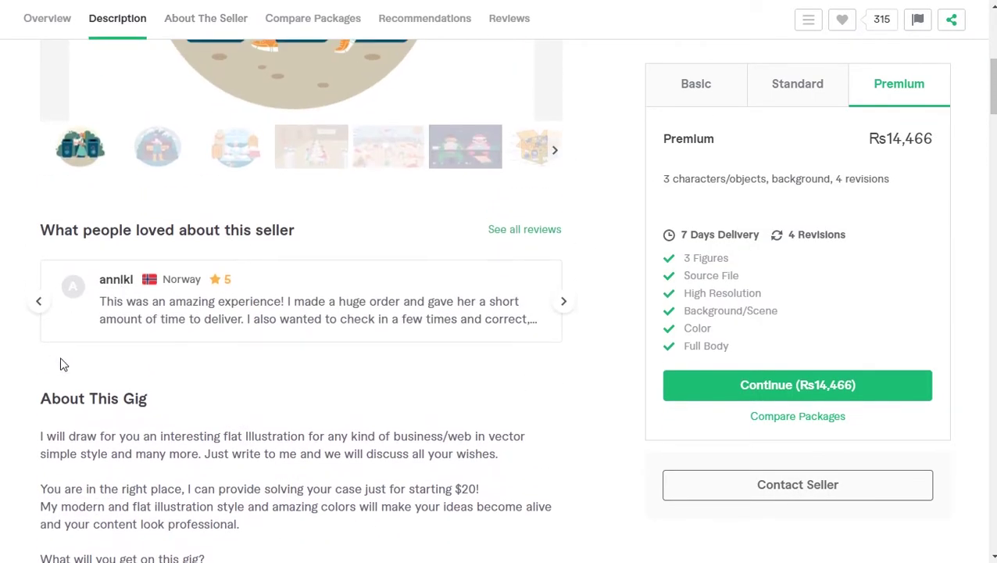
{"action": "scroll", "coordinate": [74, 416], "scroll_direction": "down", "scroll_amount": 2}
Open a blank FAQ entry for the gig, and save the Description & FAQ stage to go on to Requirements.
{"action": "scroll", "coordinate": [75, 418], "scroll_direction": "down", "scroll_amount": 1}
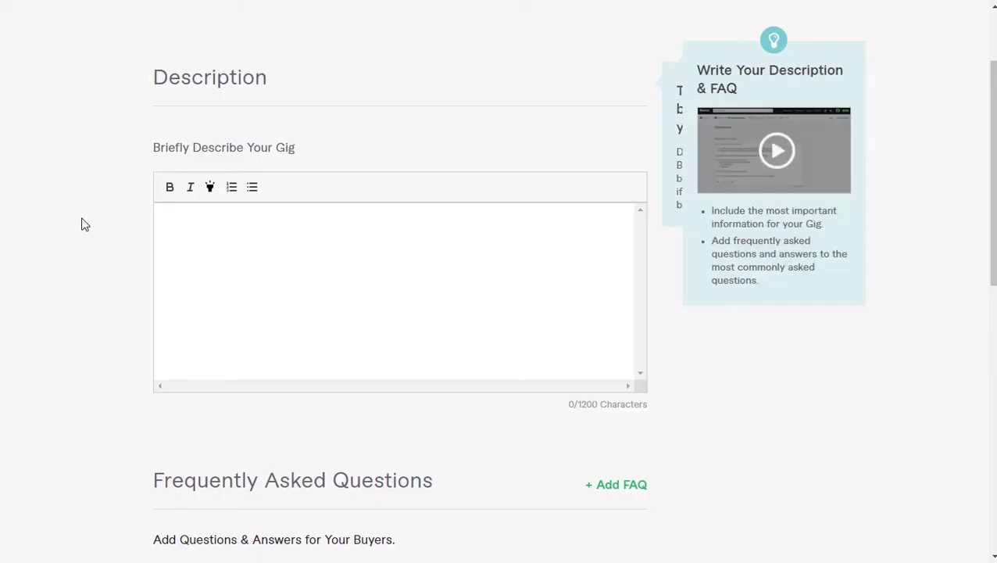
{"action": "scroll", "coordinate": [84, 225], "scroll_direction": "down", "scroll_amount": 4}
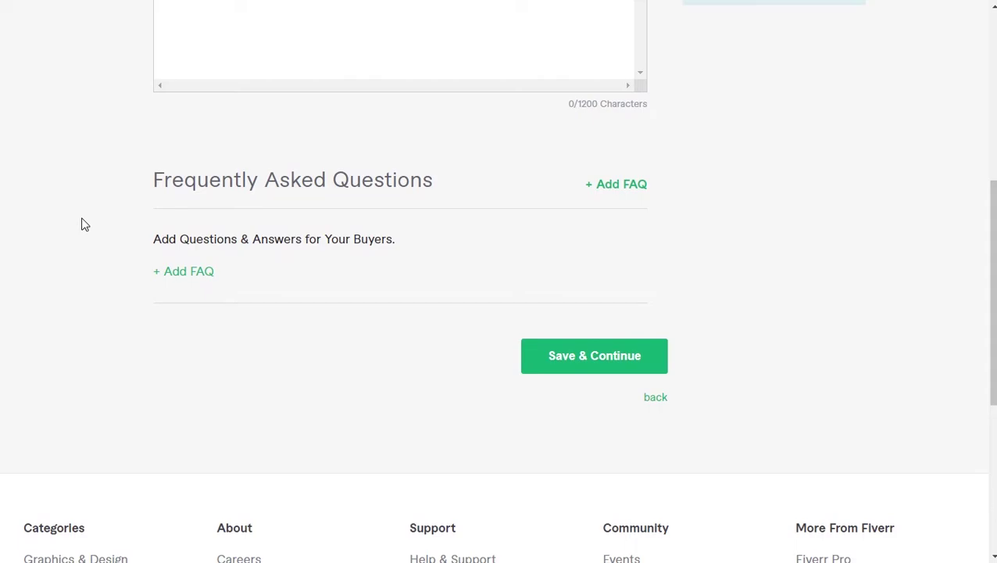
{"action": "left_click", "coordinate": [195, 272]}
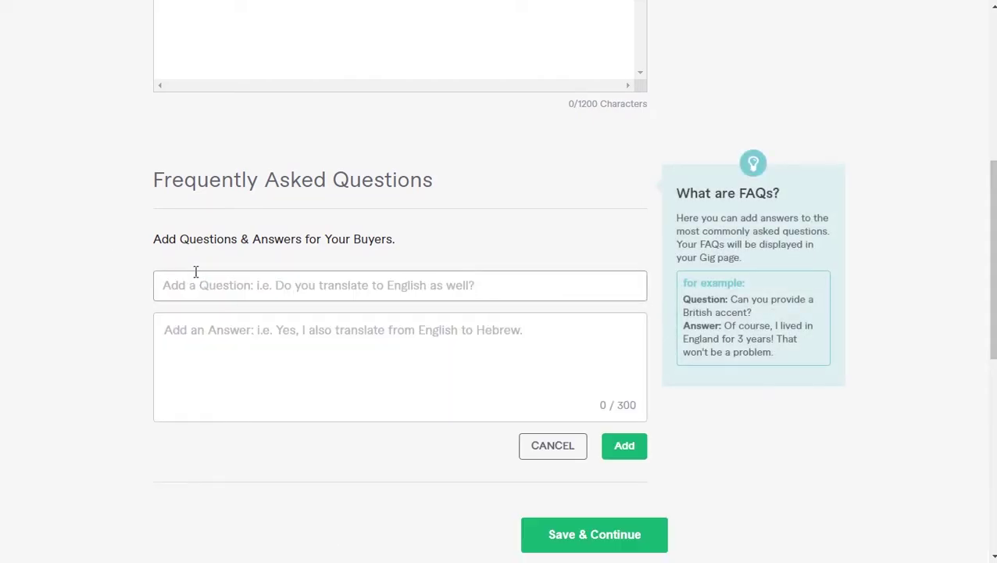
{"action": "left_click", "coordinate": [249, 286]}
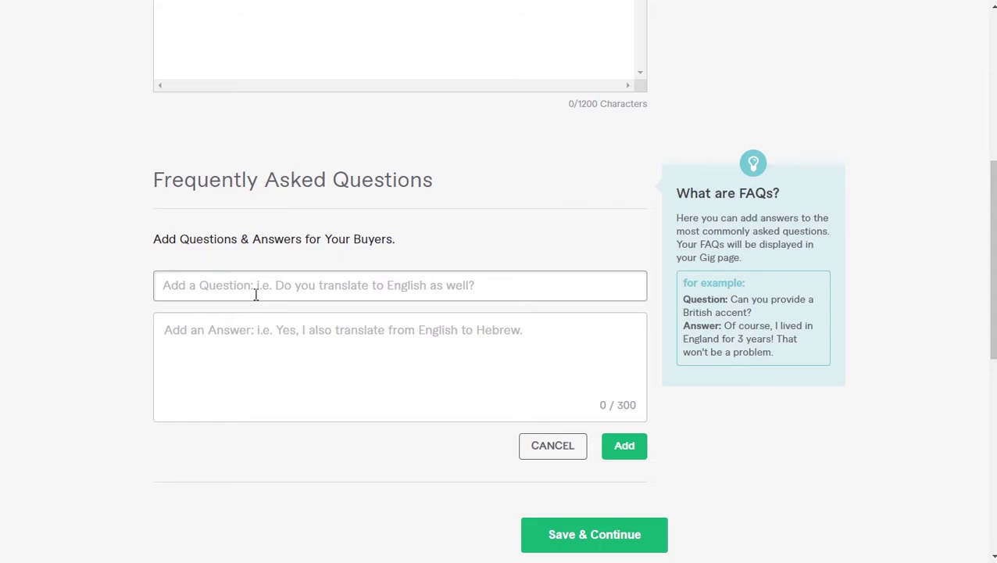
{"action": "left_click", "coordinate": [237, 343]}
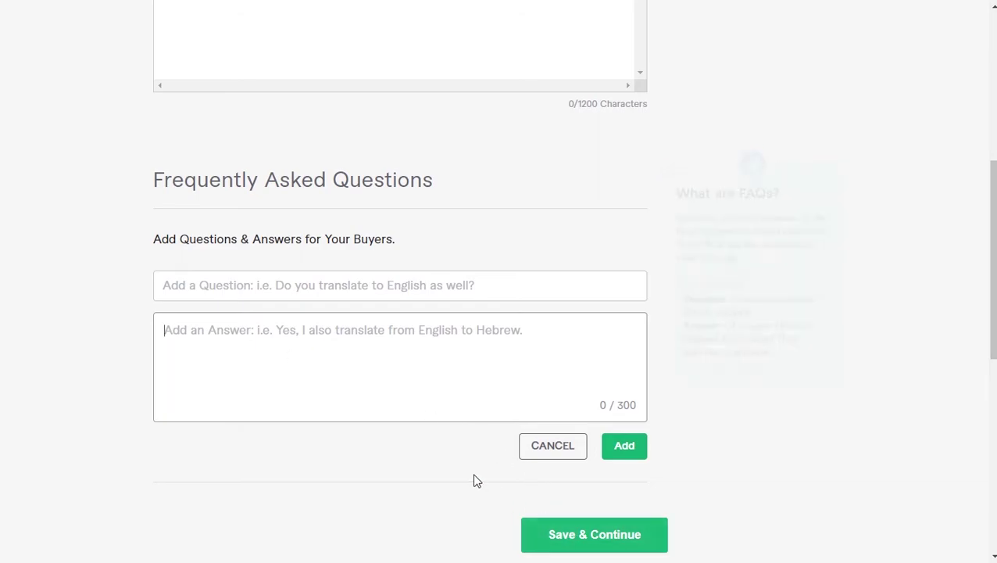
{"action": "left_click", "coordinate": [596, 542]}
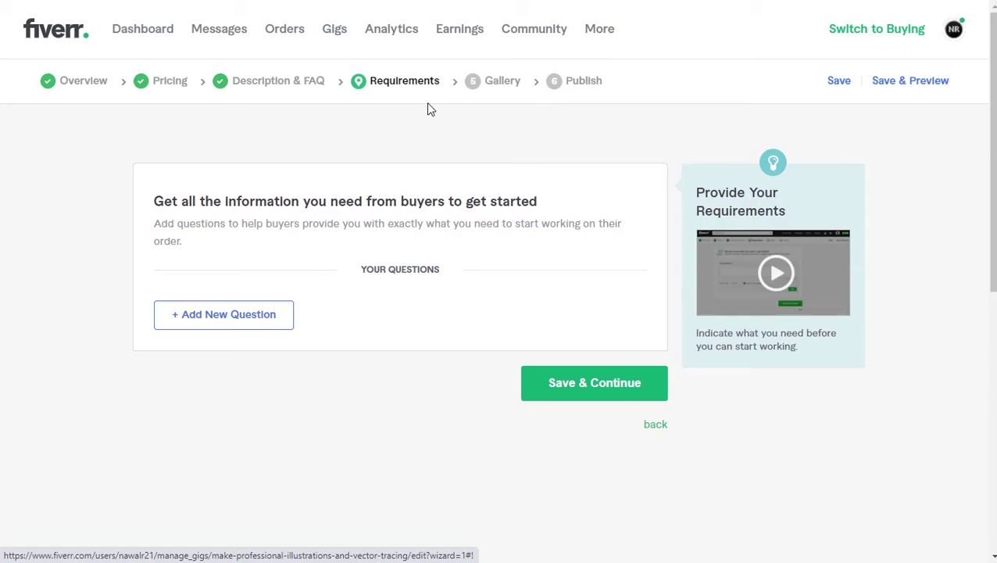
Start a new required buyer question in the gig's Requirements and set its answer form to Multiple choice.
{"action": "left_click", "coordinate": [240, 328]}
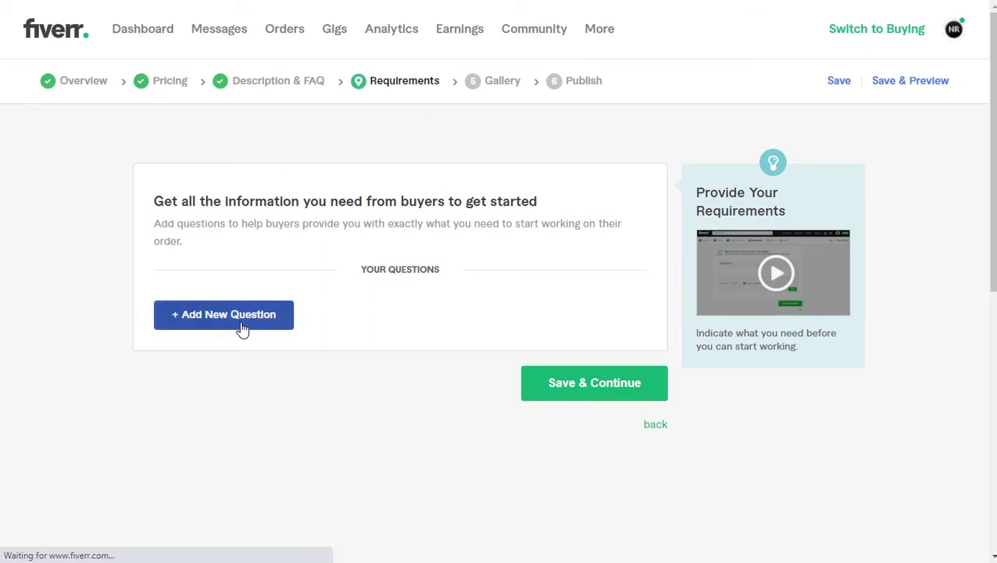
{"action": "scroll", "coordinate": [241, 328], "scroll_direction": "down", "scroll_amount": 2}
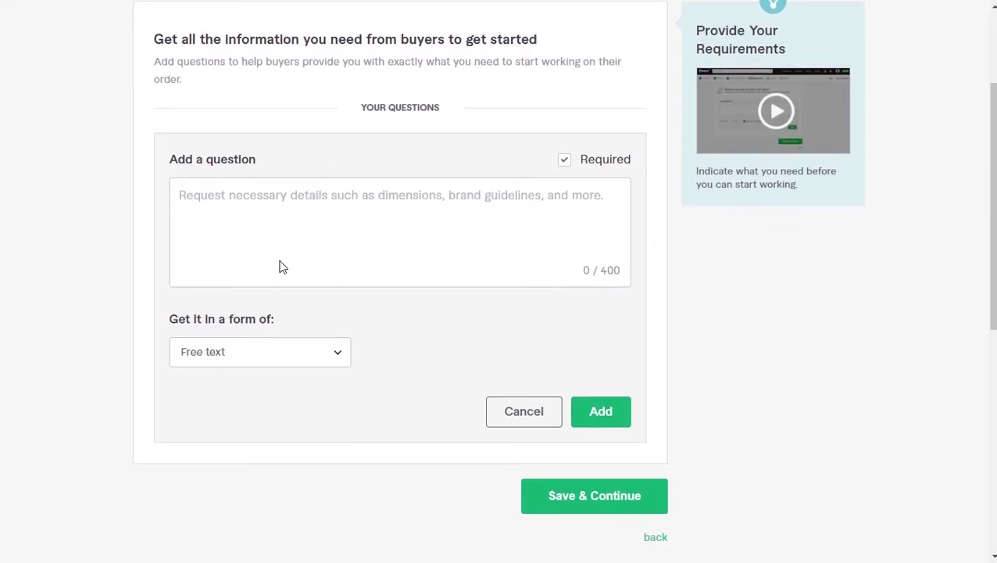
{"action": "left_click", "coordinate": [395, 198]}
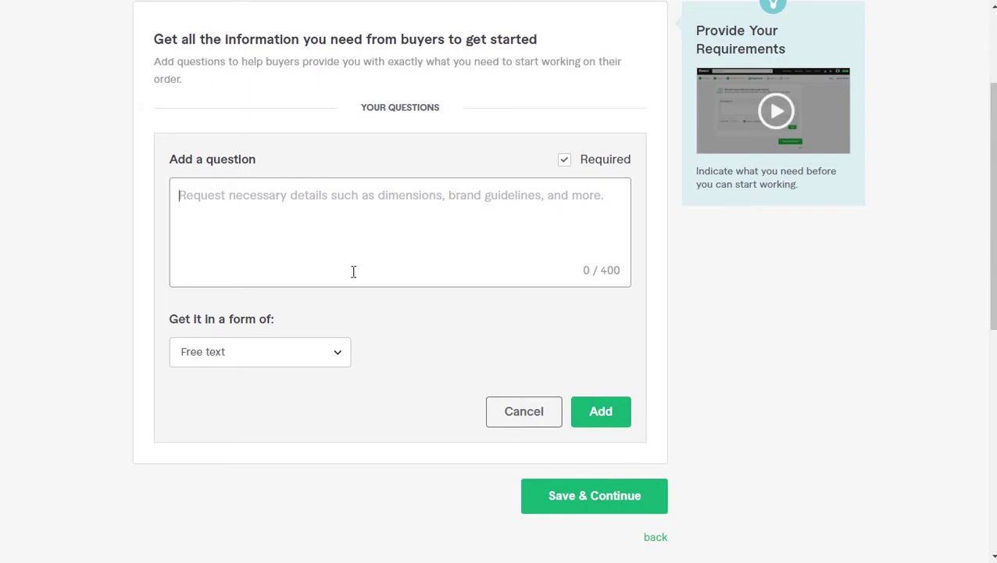
{"action": "left_click", "coordinate": [314, 361]}
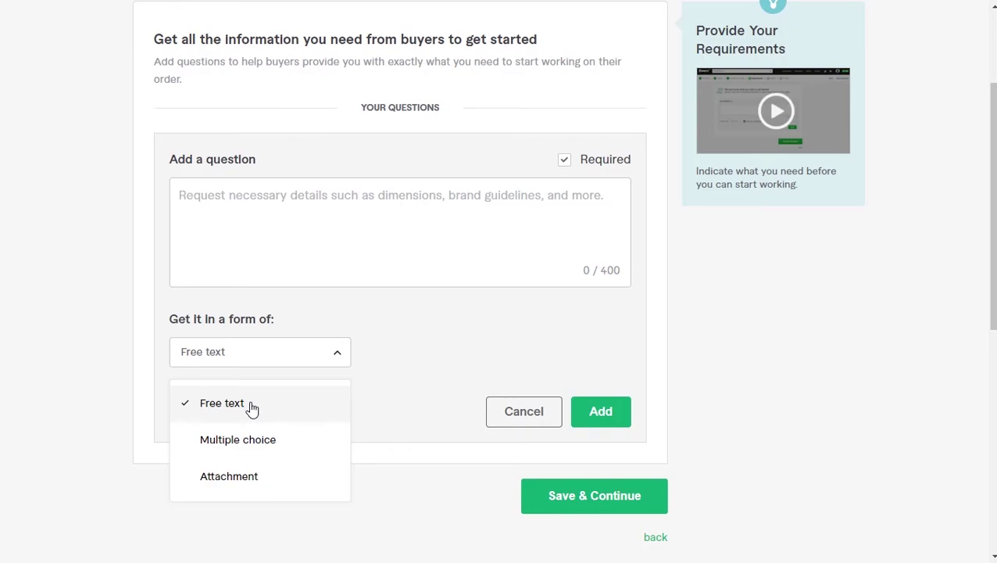
{"action": "left_click", "coordinate": [266, 442]}
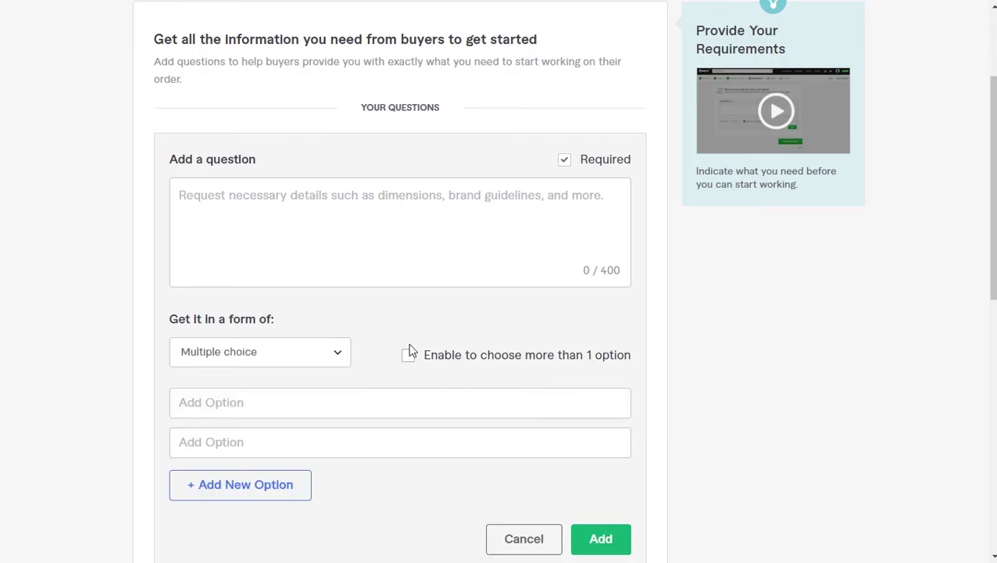
{"action": "scroll", "coordinate": [410, 352], "scroll_direction": "down", "scroll_amount": 1}
{"action": "scroll", "coordinate": [306, 325], "scroll_direction": "up", "scroll_amount": 1}
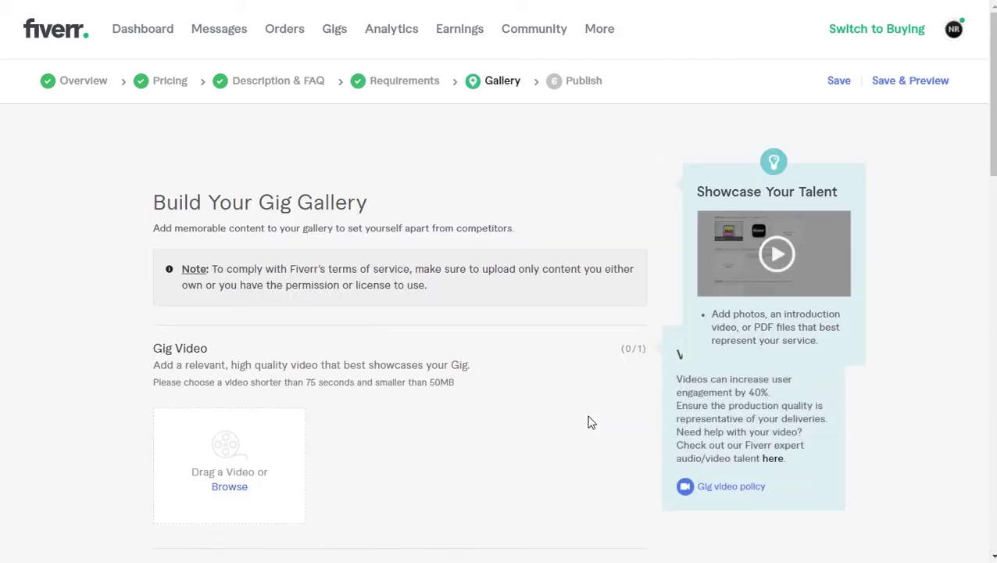
Review the Gallery stage's upload sections for video, photos, audio and PDFs, and save it to go on to Publish.
{"action": "scroll", "coordinate": [591, 422], "scroll_direction": "down", "scroll_amount": 1}
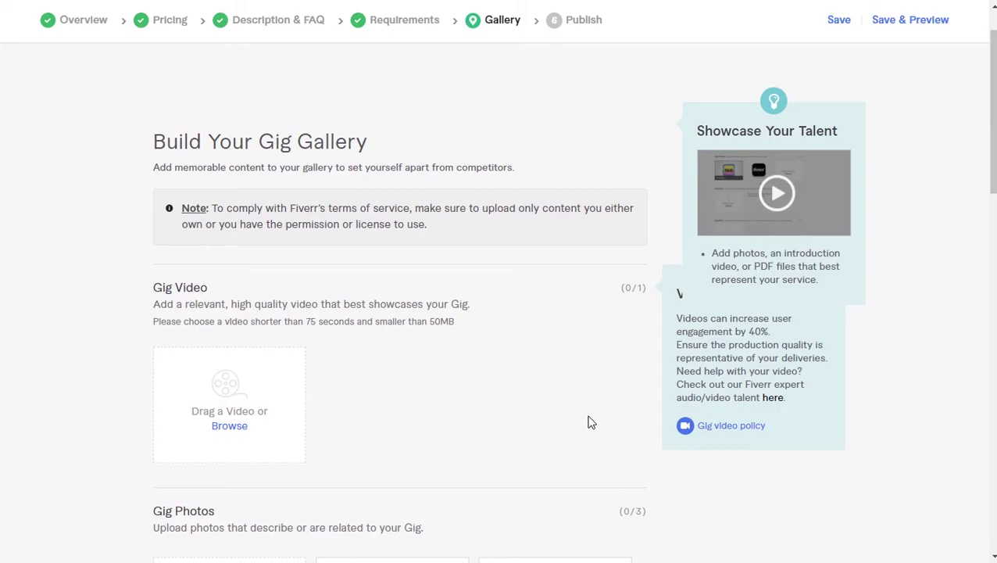
{"action": "scroll", "coordinate": [591, 422], "scroll_direction": "down", "scroll_amount": 3}
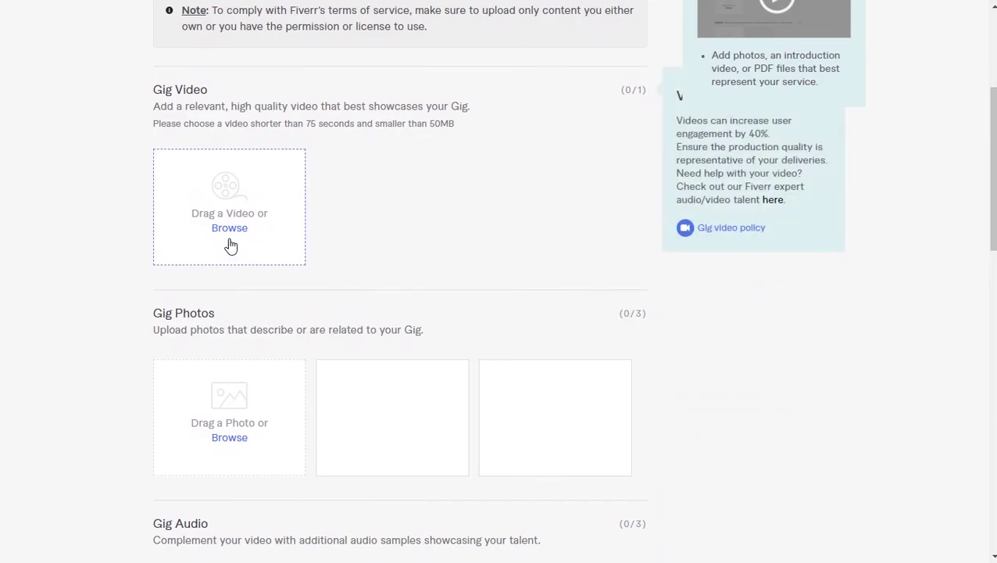
{"action": "scroll", "coordinate": [403, 240], "scroll_direction": "down", "scroll_amount": 2}
{"action": "scroll", "coordinate": [403, 240], "scroll_direction": "down", "scroll_amount": 1}
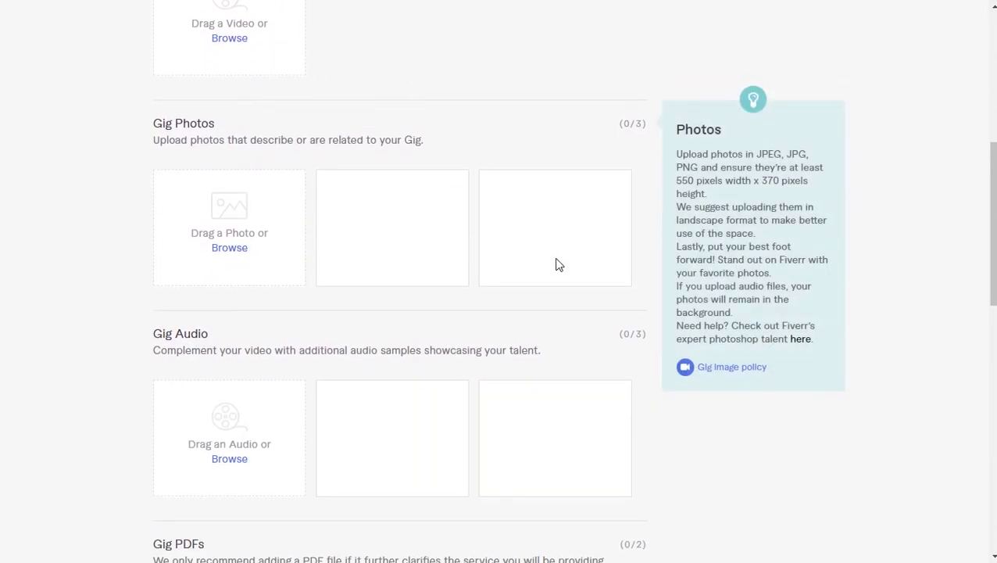
{"action": "scroll", "coordinate": [557, 263], "scroll_direction": "down", "scroll_amount": 2}
{"action": "scroll", "coordinate": [399, 204], "scroll_direction": "down", "scroll_amount": 1}
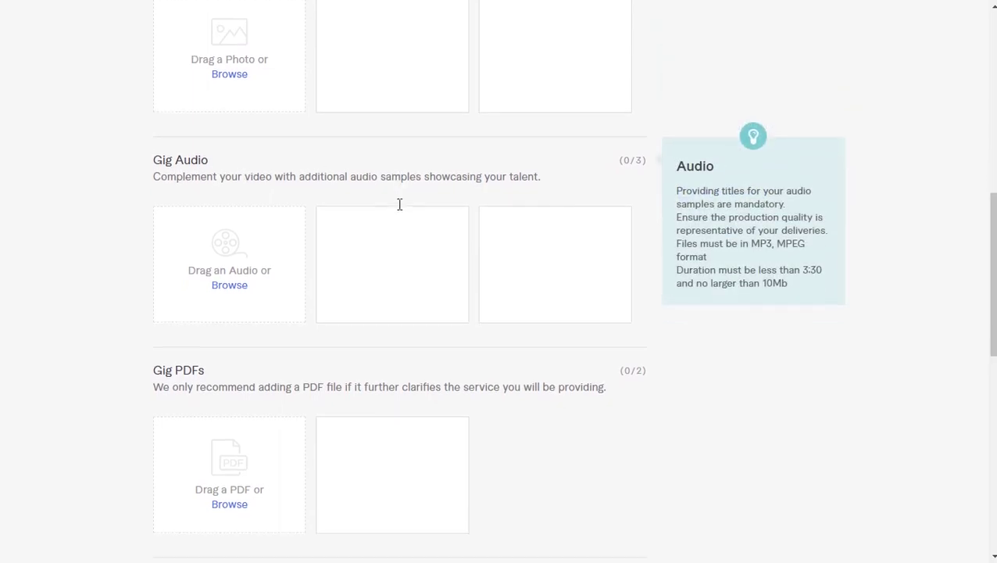
{"action": "scroll", "coordinate": [399, 204], "scroll_direction": "down", "scroll_amount": 2}
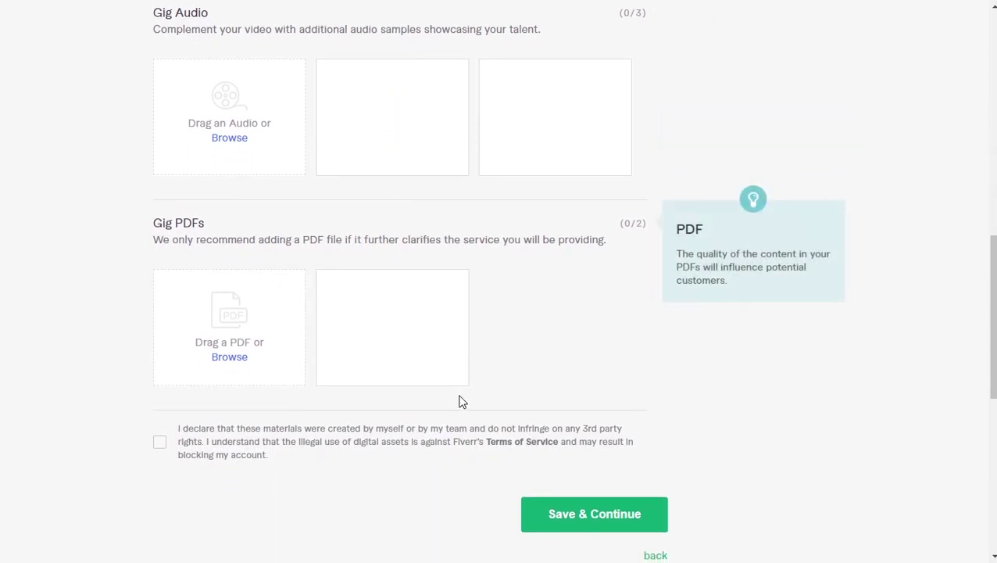
{"action": "left_click", "coordinate": [603, 528]}
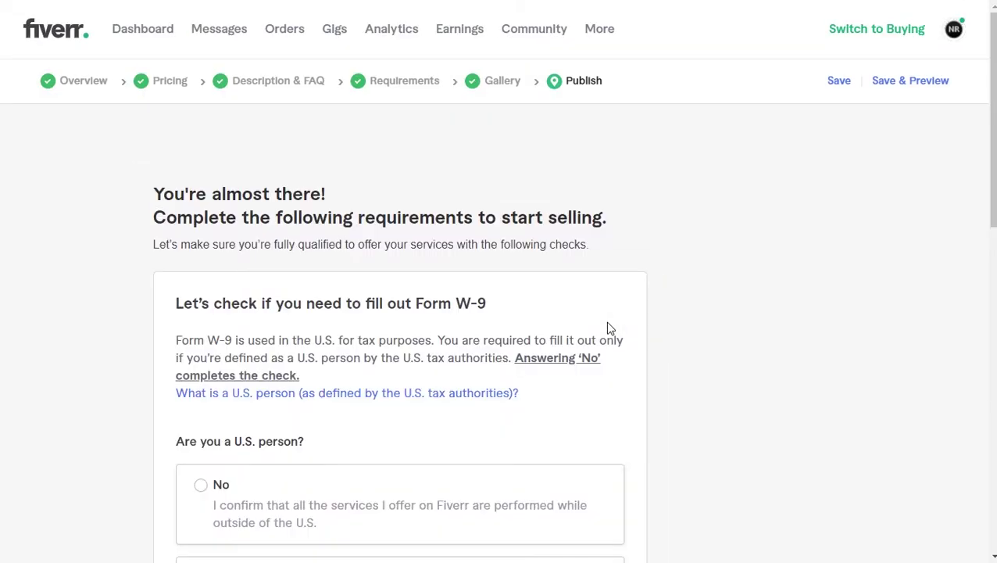
Answer No to being a U.S. person in the Form W-9 check, save the answer and close the confirmation.
{"action": "scroll", "coordinate": [610, 328], "scroll_direction": "down", "scroll_amount": 2}
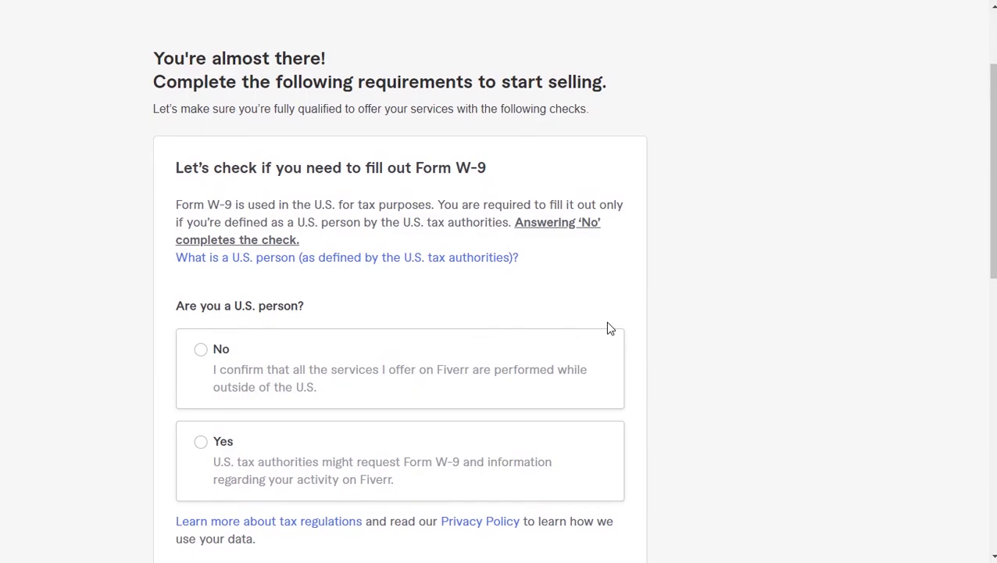
{"action": "scroll", "coordinate": [610, 328], "scroll_direction": "down", "scroll_amount": 1}
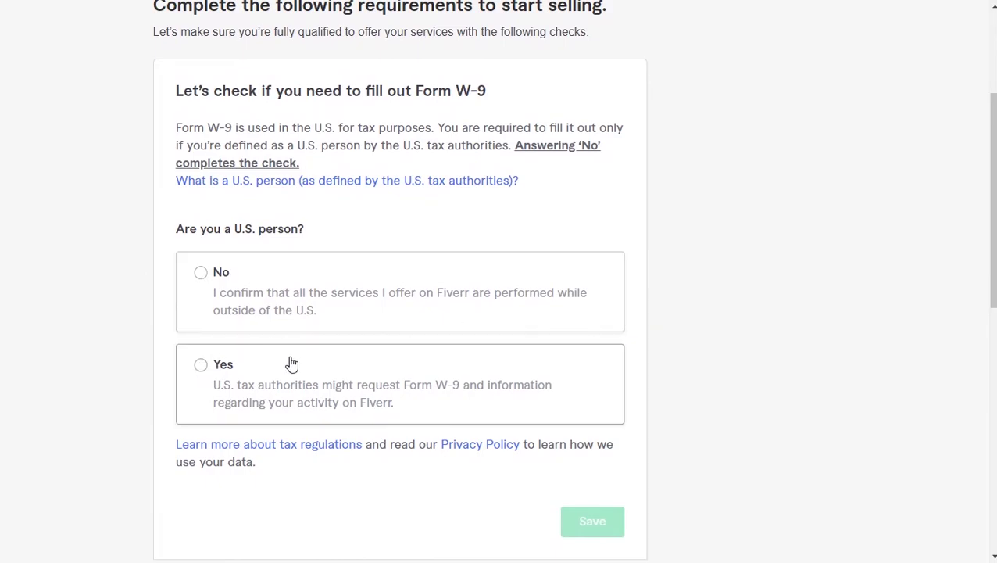
{"action": "left_click", "coordinate": [202, 274]}
{"action": "scroll", "coordinate": [575, 396], "scroll_direction": "down", "scroll_amount": 2}
{"action": "left_click", "coordinate": [573, 393]}
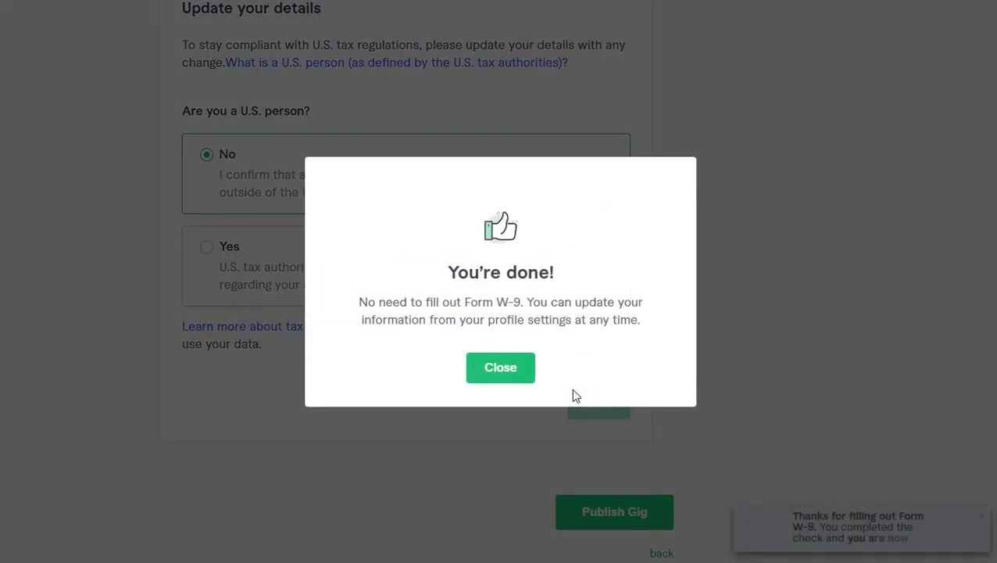
{"action": "left_click", "coordinate": [519, 373]}
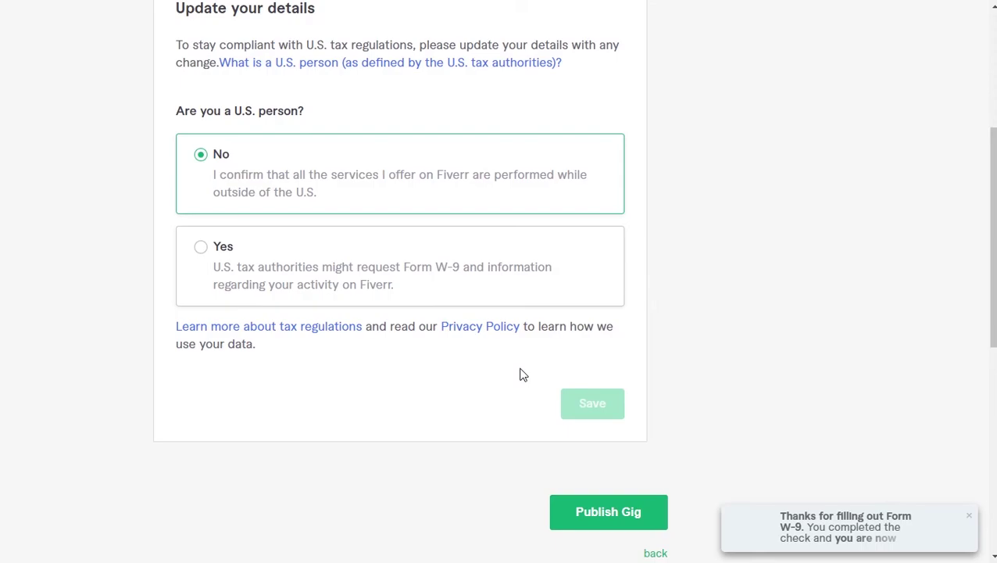
Publish the gig and finish the gig creation wizard.
{"action": "left_click", "coordinate": [624, 519]}
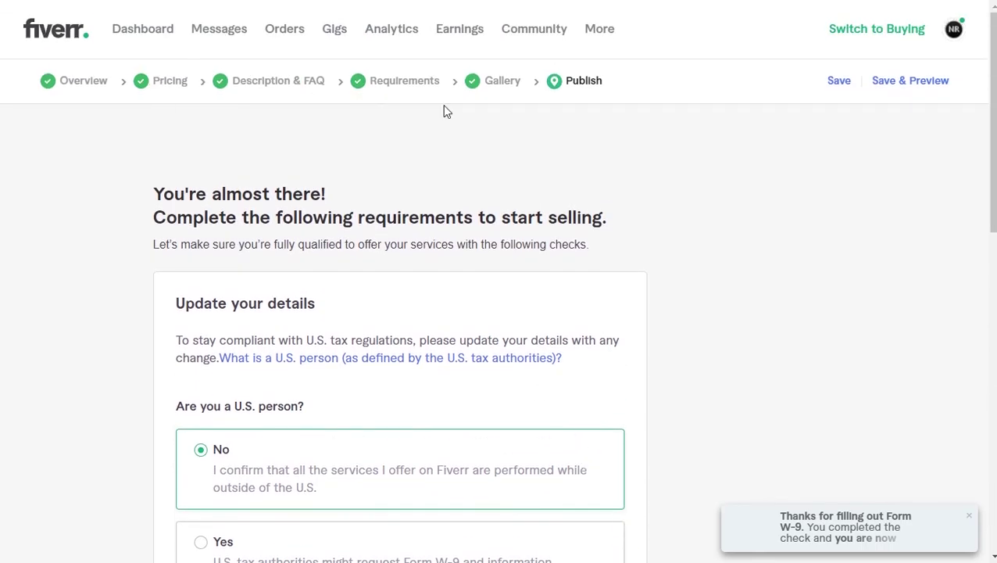
{"action": "scroll", "coordinate": [600, 105], "scroll_direction": "down", "scroll_amount": 6}
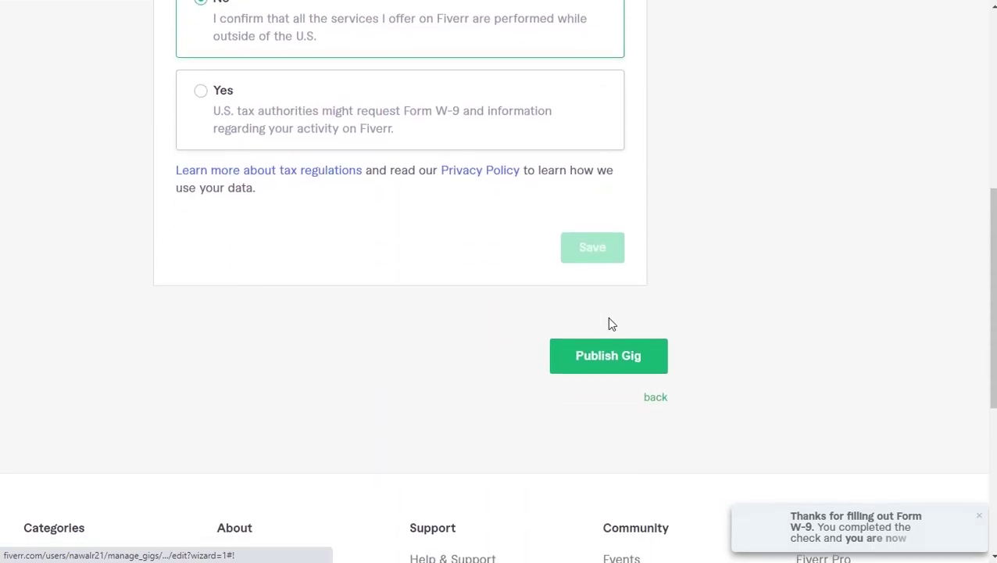
{"action": "left_click", "coordinate": [615, 361]}
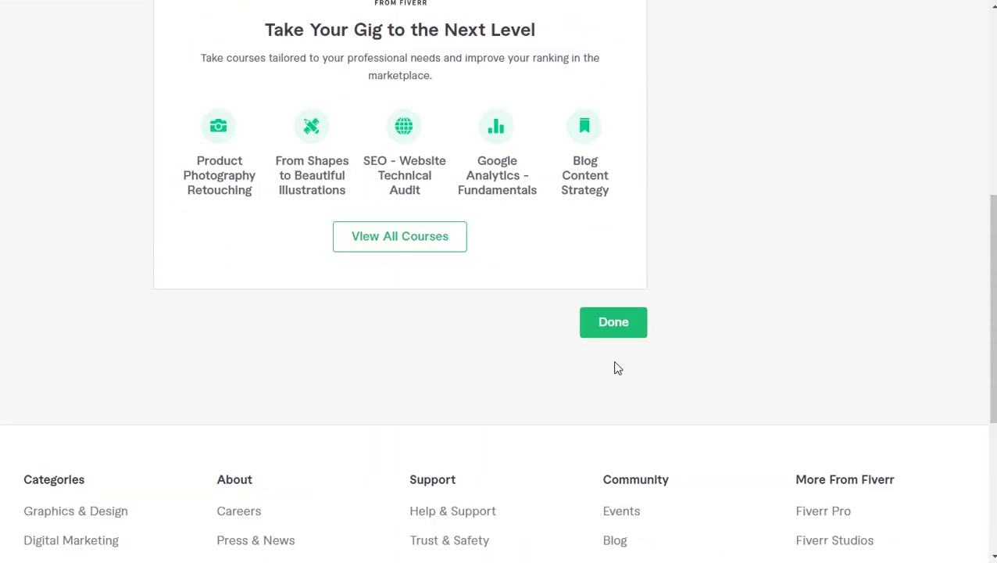
{"action": "left_click", "coordinate": [608, 338]}
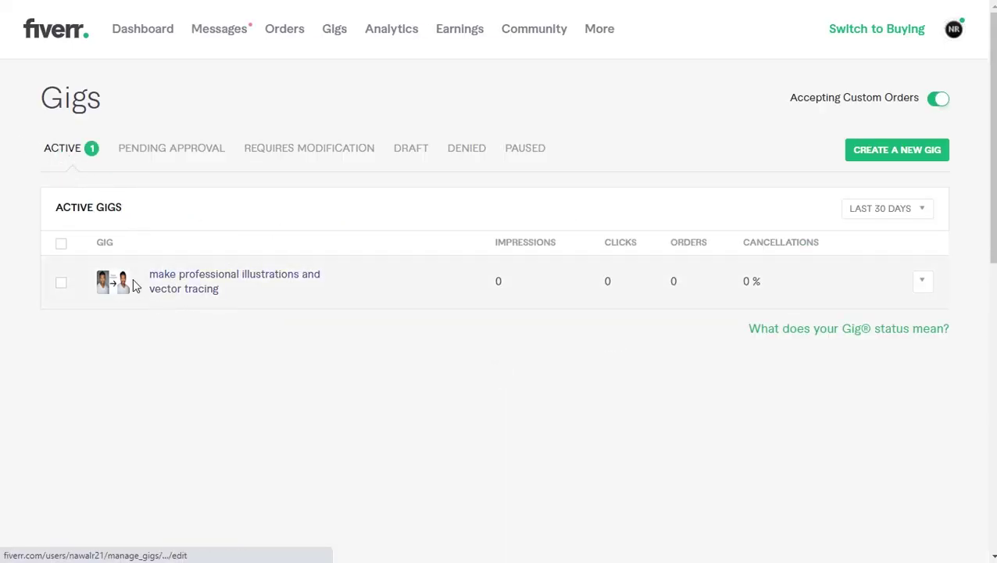
Check the draft gigs, and look through the seller profile from its active gigs to its languages, tests and linked accounts.
{"action": "left_click", "coordinate": [417, 159]}
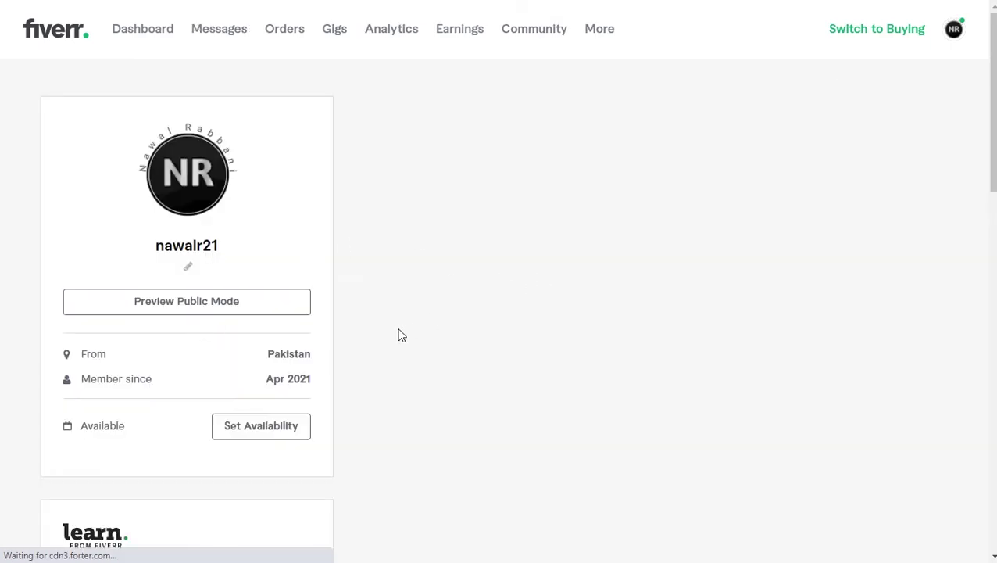
{"action": "scroll", "coordinate": [441, 443], "scroll_direction": "down", "scroll_amount": 1}
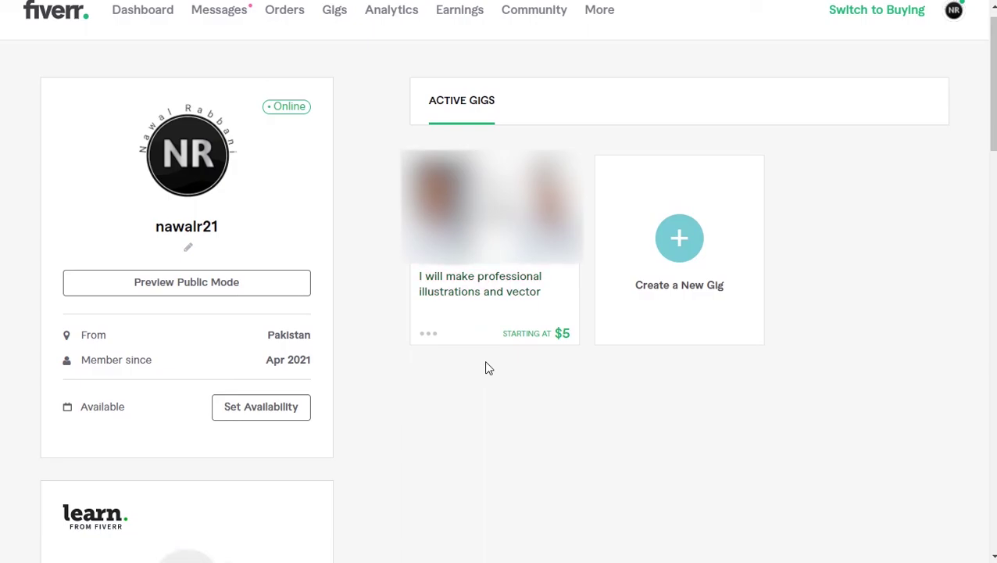
{"action": "scroll", "coordinate": [486, 365], "scroll_direction": "down", "scroll_amount": 4}
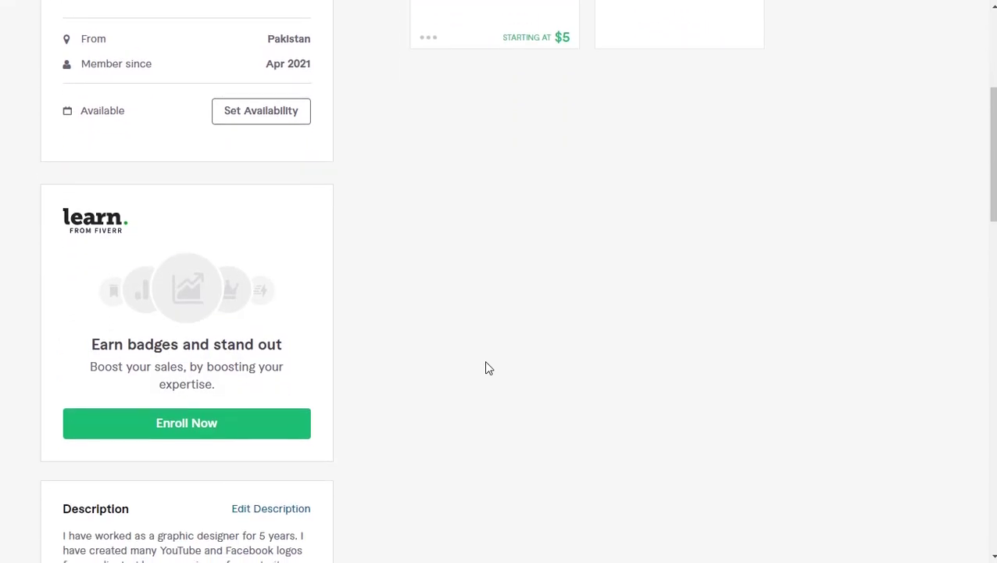
{"action": "scroll", "coordinate": [485, 367], "scroll_direction": "down", "scroll_amount": 6}
{"action": "scroll", "coordinate": [485, 368], "scroll_direction": "down", "scroll_amount": 1}
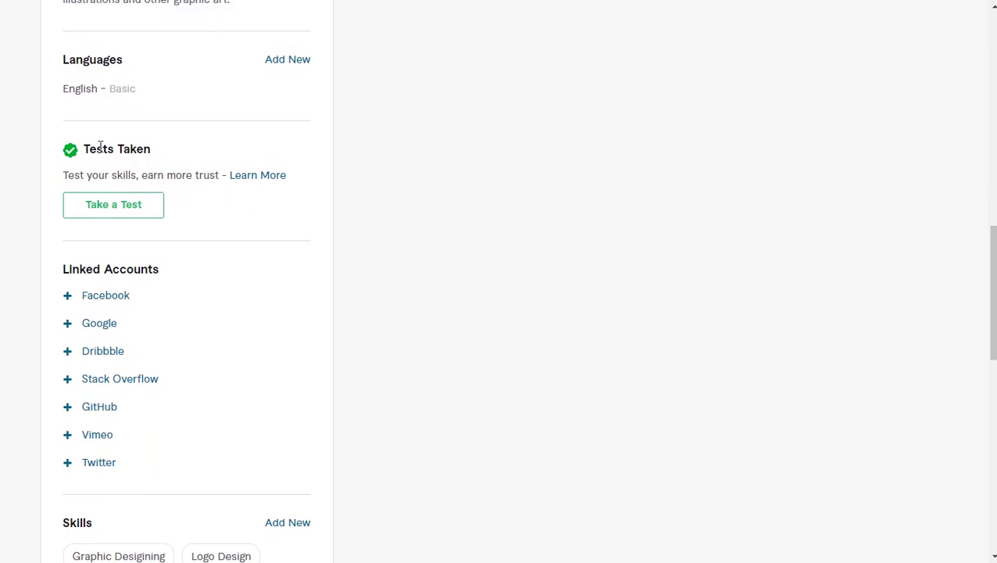
Find the Fiverr English Test among the available skill tests and open its overview page.
{"action": "left_click", "coordinate": [110, 209]}
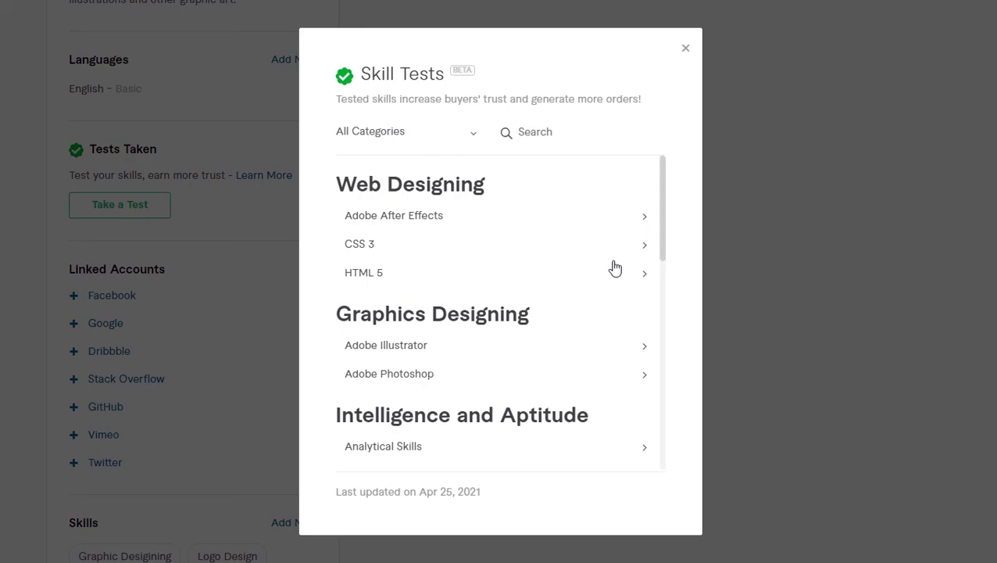
{"action": "scroll", "coordinate": [597, 272], "scroll_direction": "down", "scroll_amount": 5}
{"action": "scroll", "coordinate": [598, 271], "scroll_direction": "down", "scroll_amount": 2}
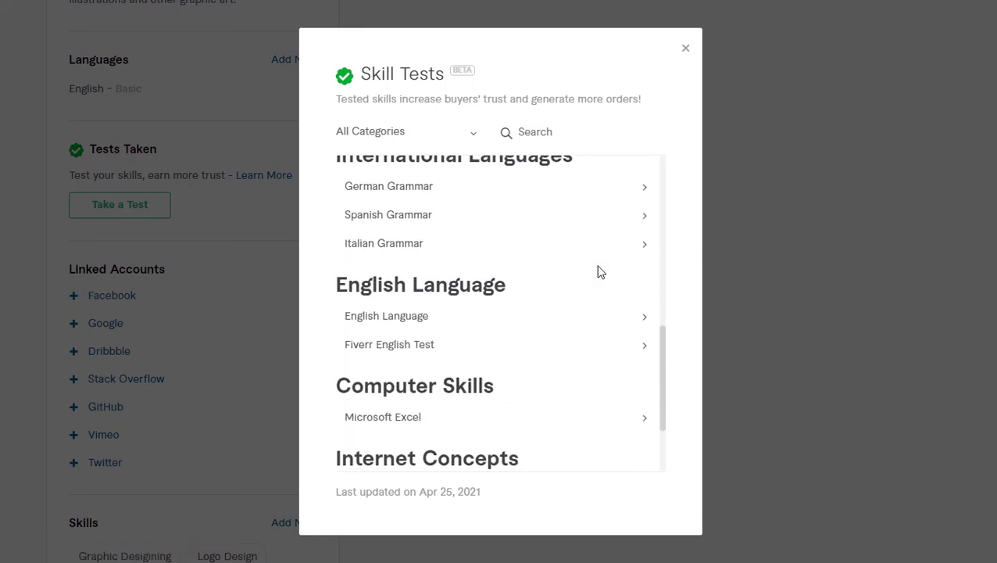
{"action": "left_click", "coordinate": [466, 345]}
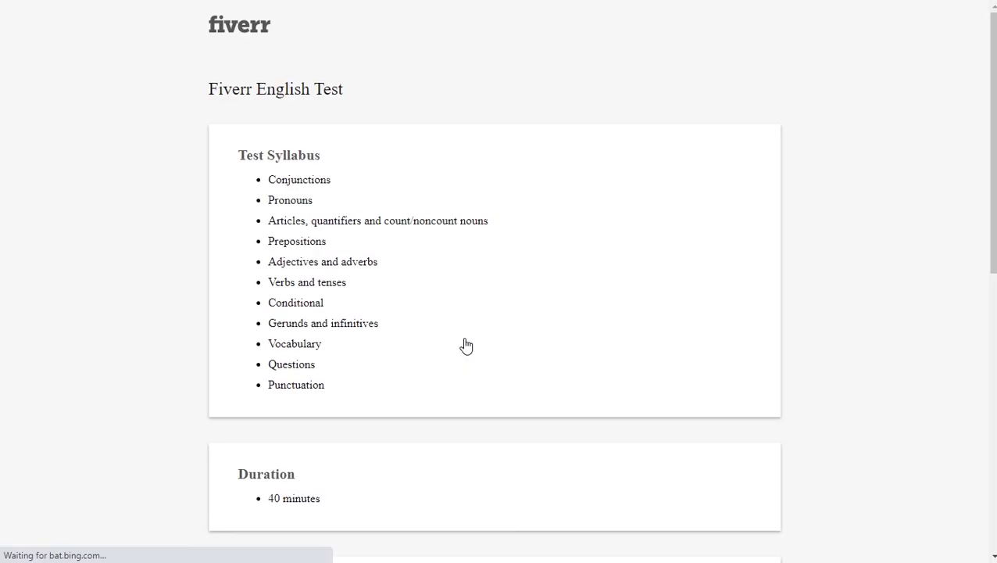